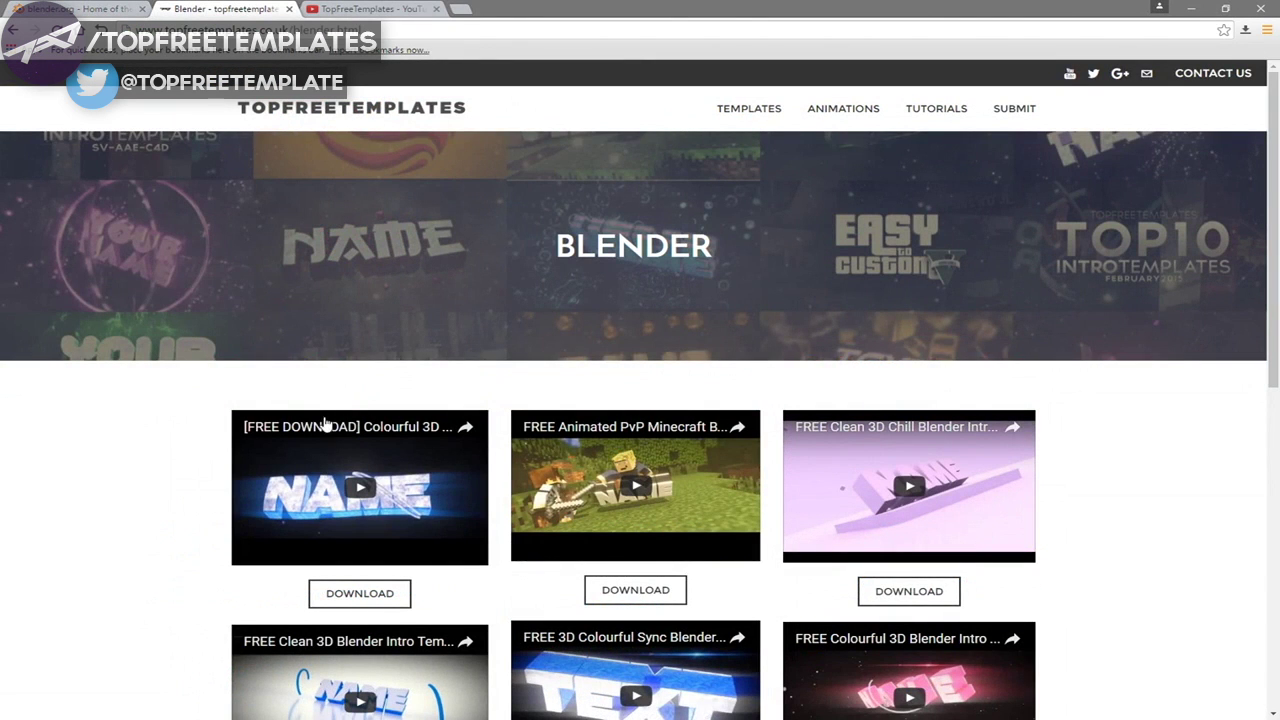
Browse further Blender intro templates, then view the TopFreeTemplates YouTube videos page
{"action": "scroll", "coordinate": [234, 500], "scroll_direction": "down", "scroll_amount": 4}
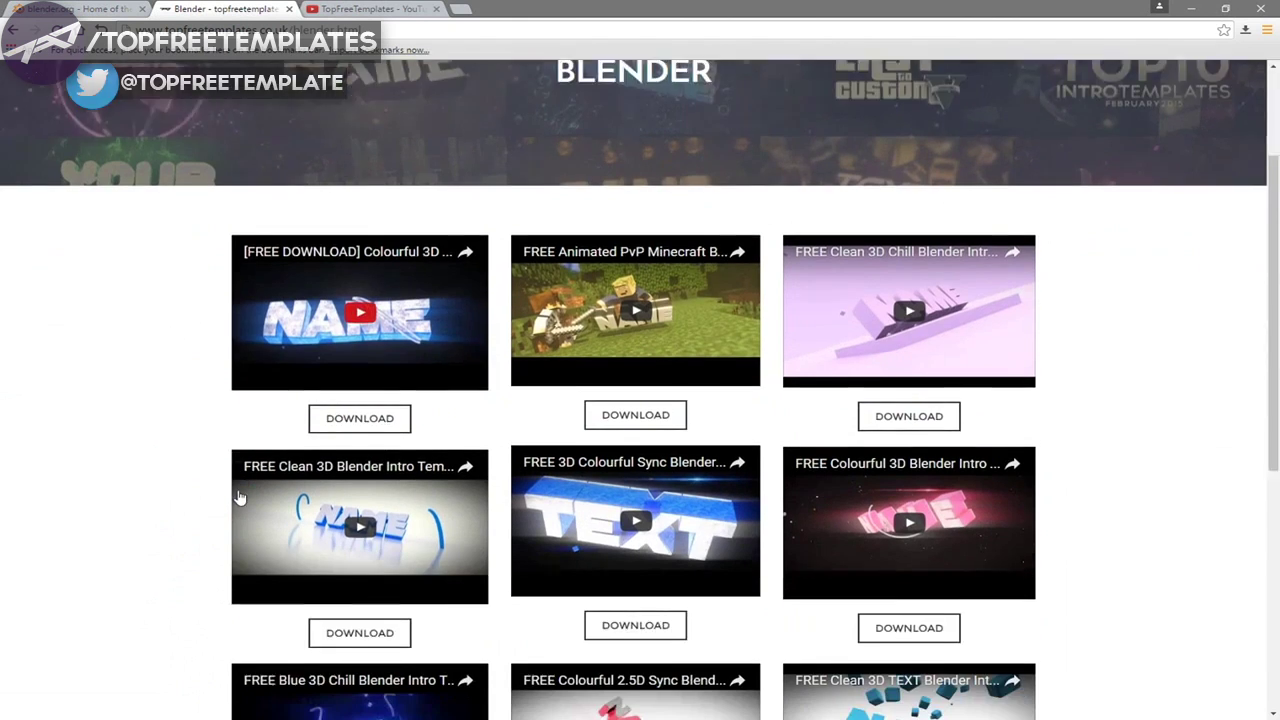
{"action": "left_click", "coordinate": [368, 10]}
{"action": "scroll", "coordinate": [615, 328], "scroll_direction": "down", "scroll_amount": 4}
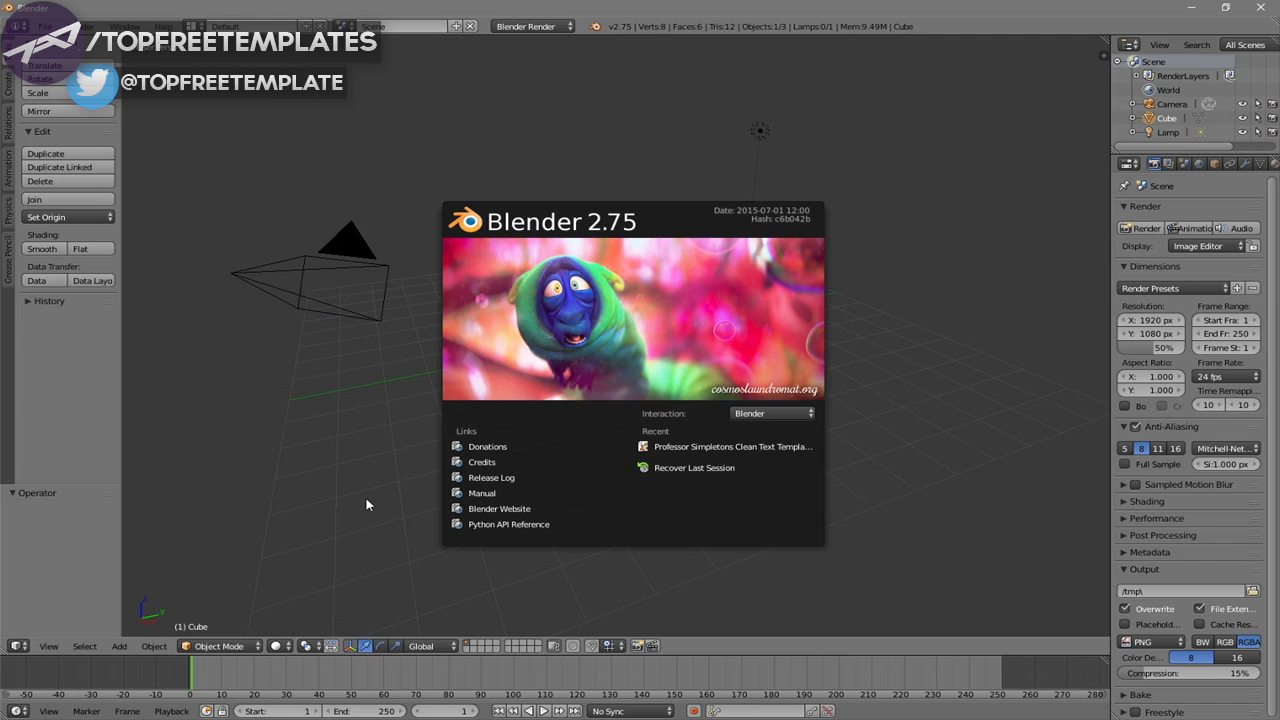
Browse to Desktop > Blender Intros and select Professor Simpletons Clean Text Template.blend
{"action": "left_click", "coordinate": [45, 26]}
{"action": "left_click", "coordinate": [74, 57]}
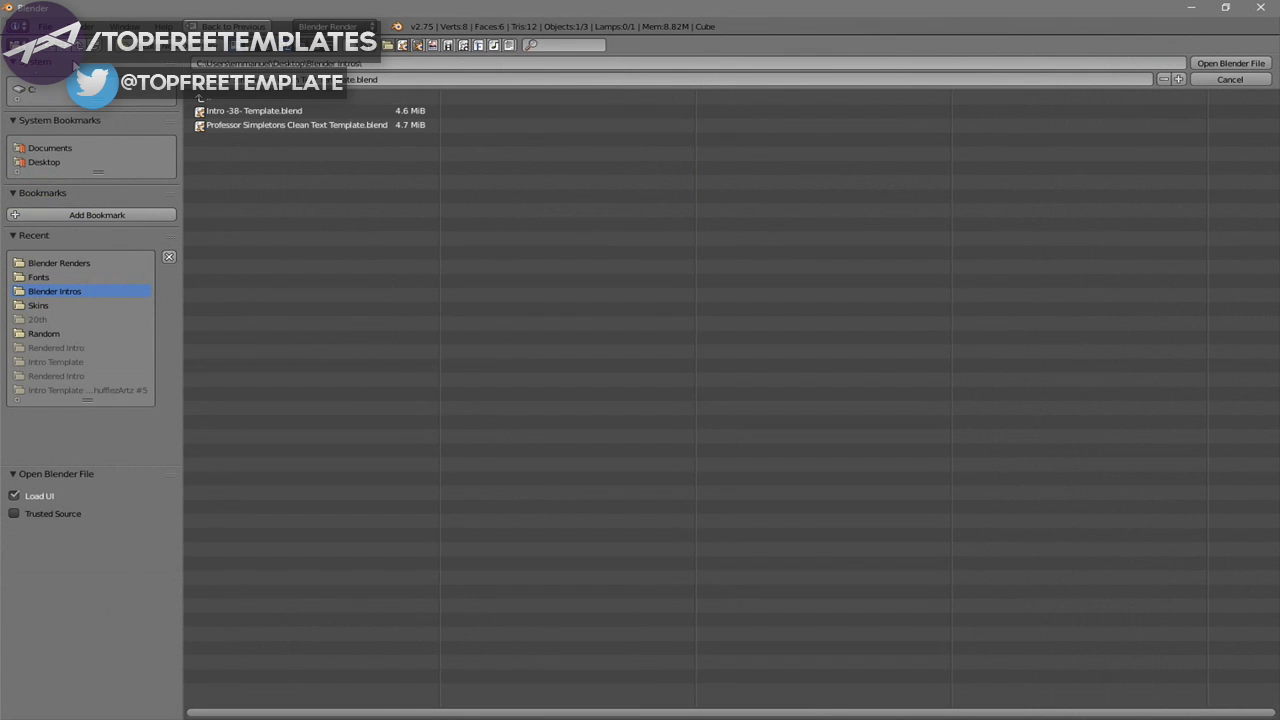
{"action": "left_click", "coordinate": [40, 163]}
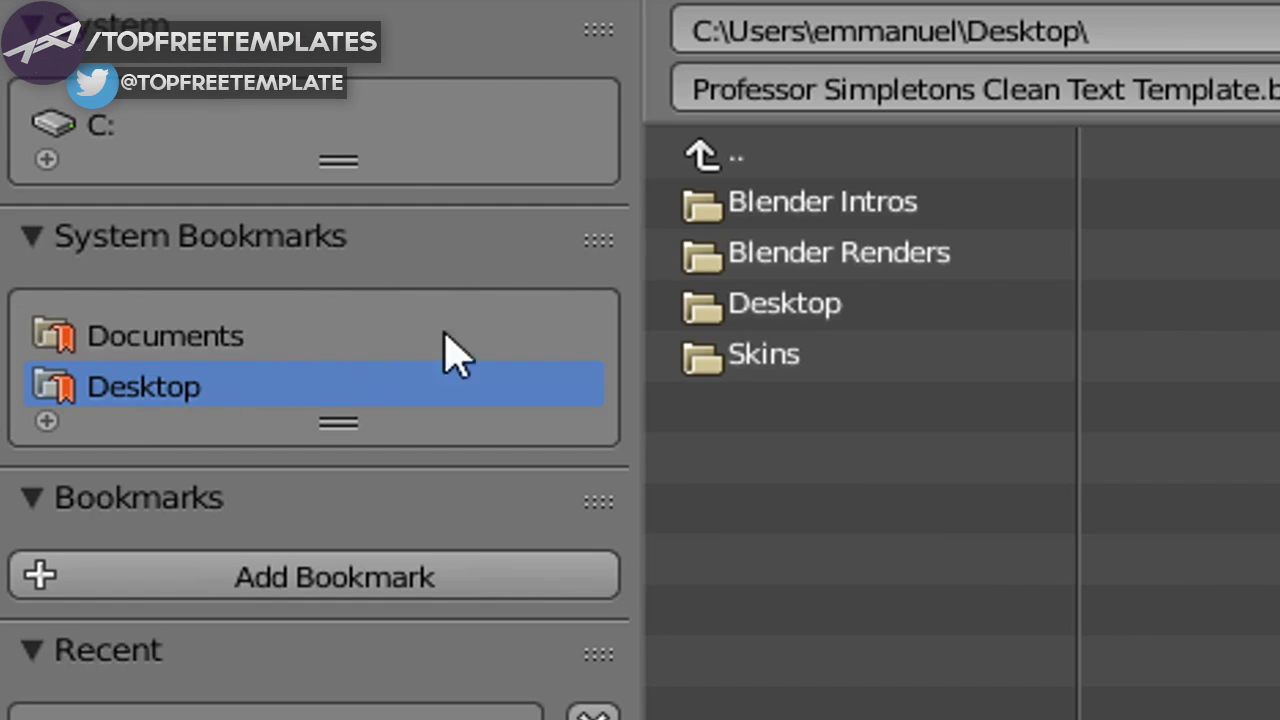
{"action": "left_click", "coordinate": [246, 111]}
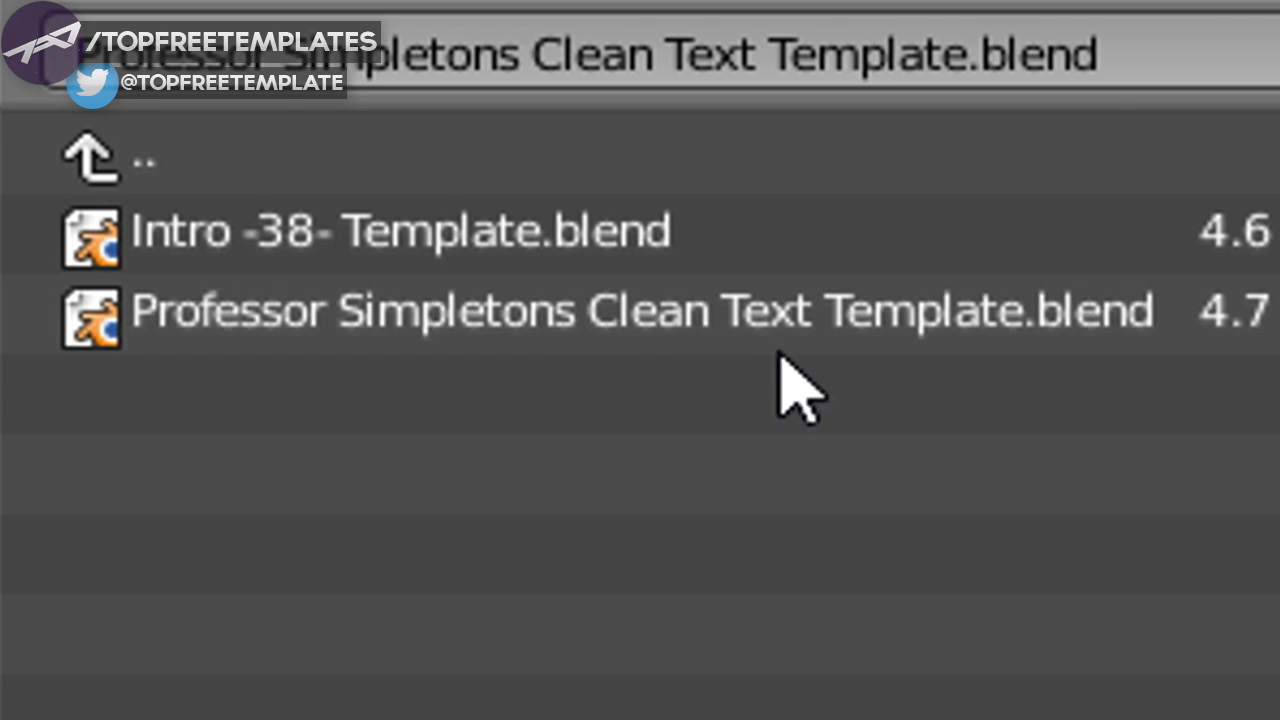
{"action": "left_click", "coordinate": [868, 254]}
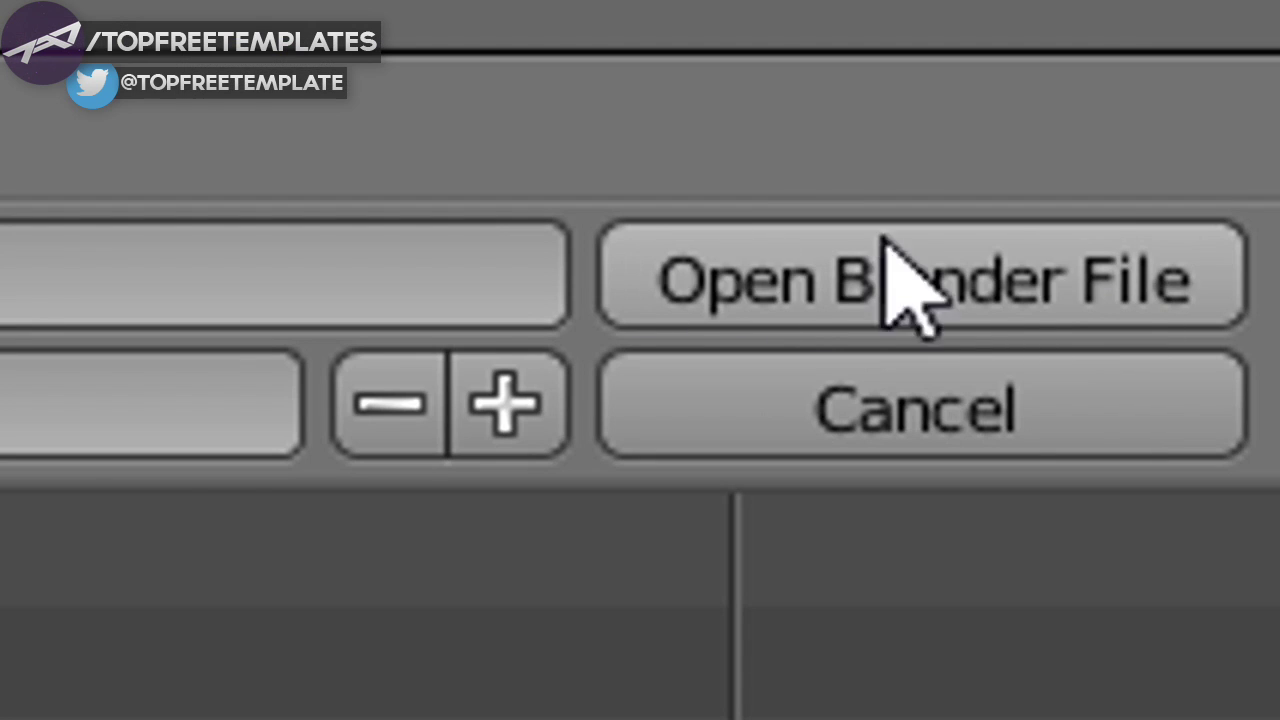
Open the template and retype the 3D text from NAME to TFT
{"action": "left_click", "coordinate": [1230, 61]}
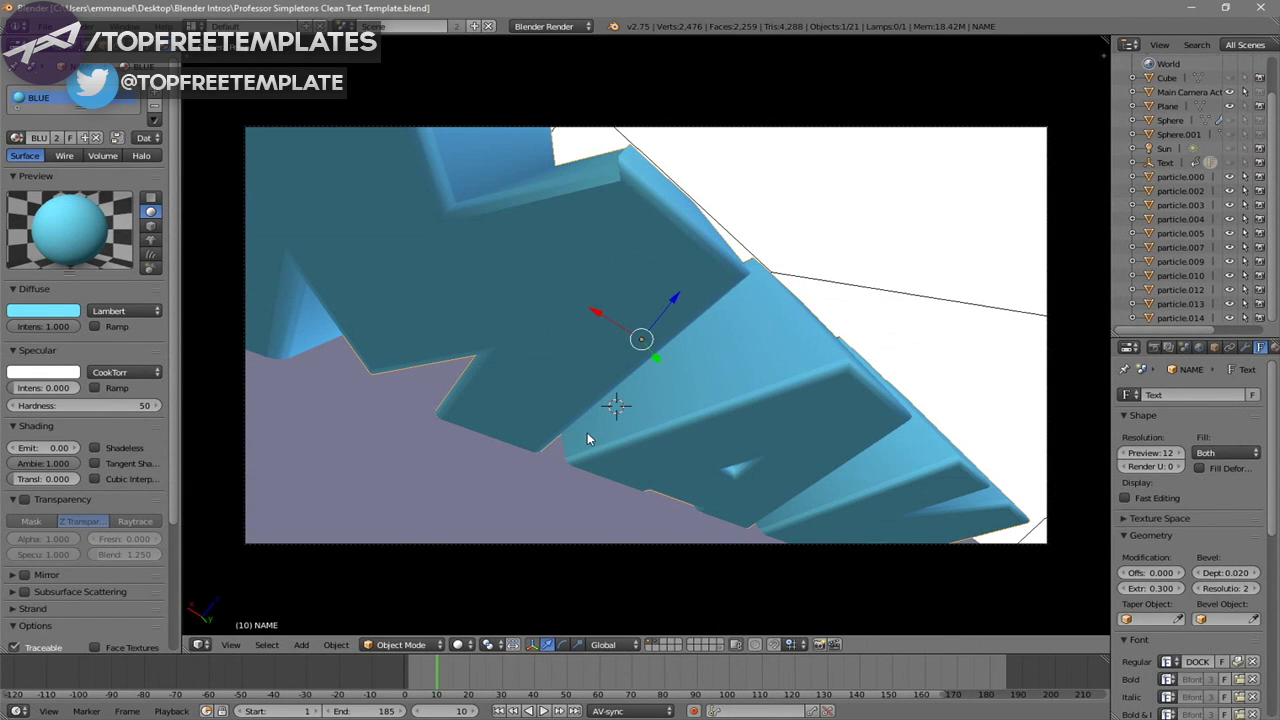
{"action": "key", "text": "alt+a"}
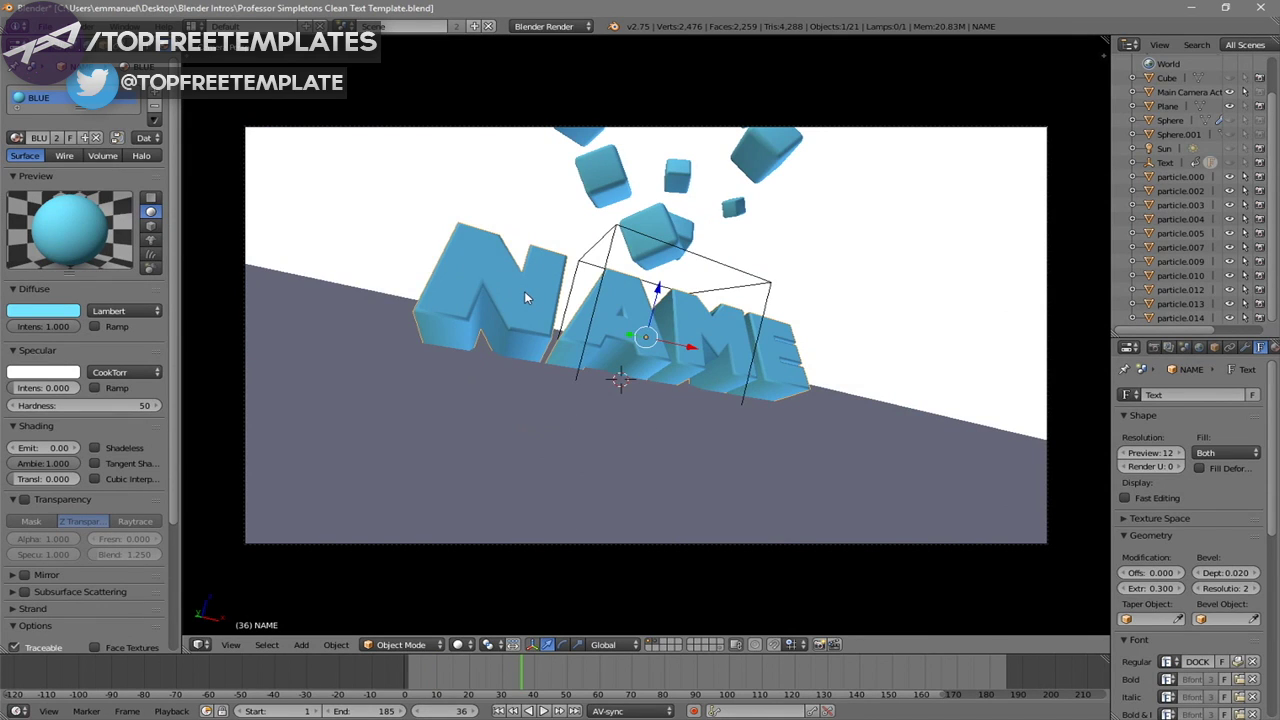
{"action": "key", "text": "Tab"}
{"action": "key", "text": "BackSpace"}
{"action": "key", "text": "BackSpace"}
{"action": "key", "text": "BackSpace"}
{"action": "key", "text": "BackSpace"}
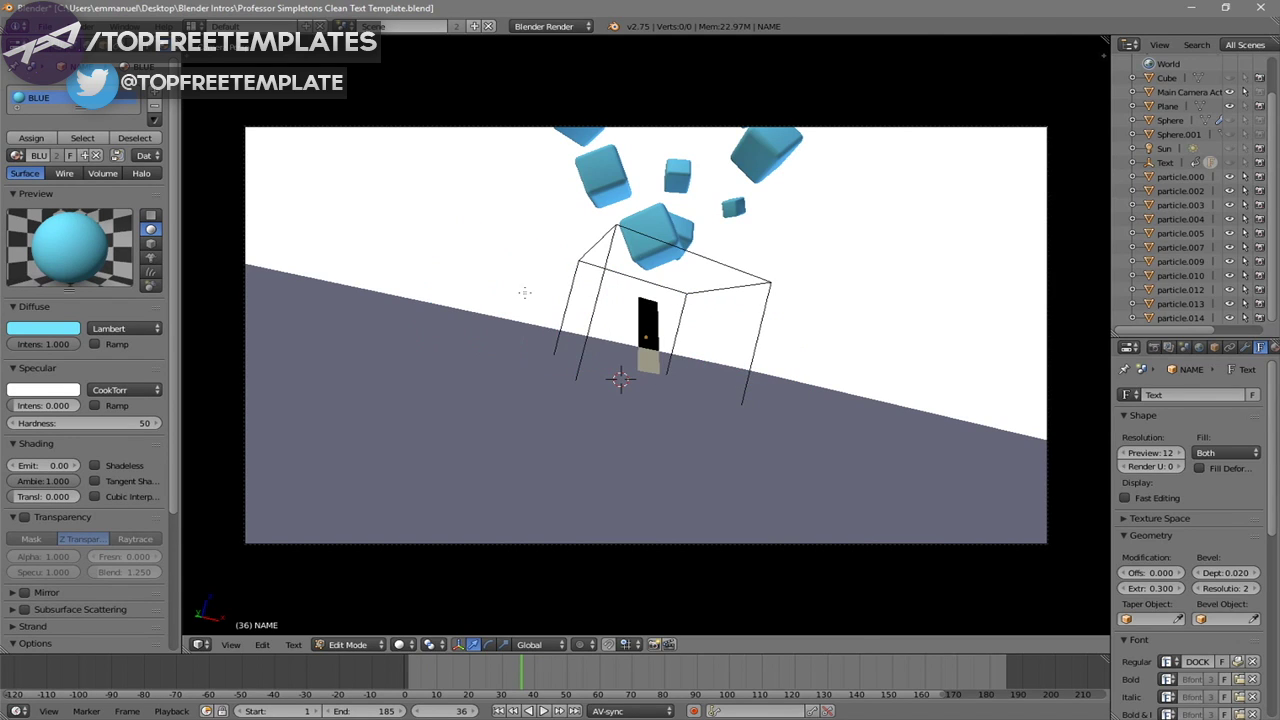
{"action": "type", "text": "TFT"}
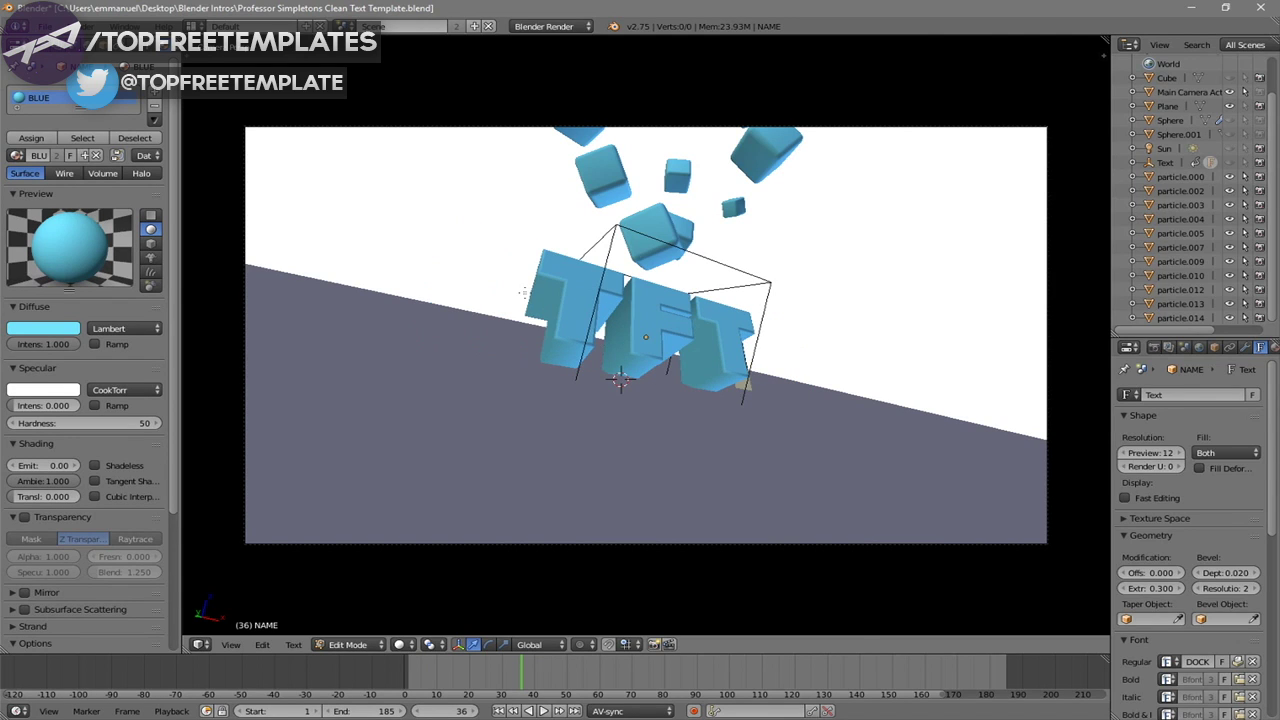
{"action": "key", "text": "Tab"}
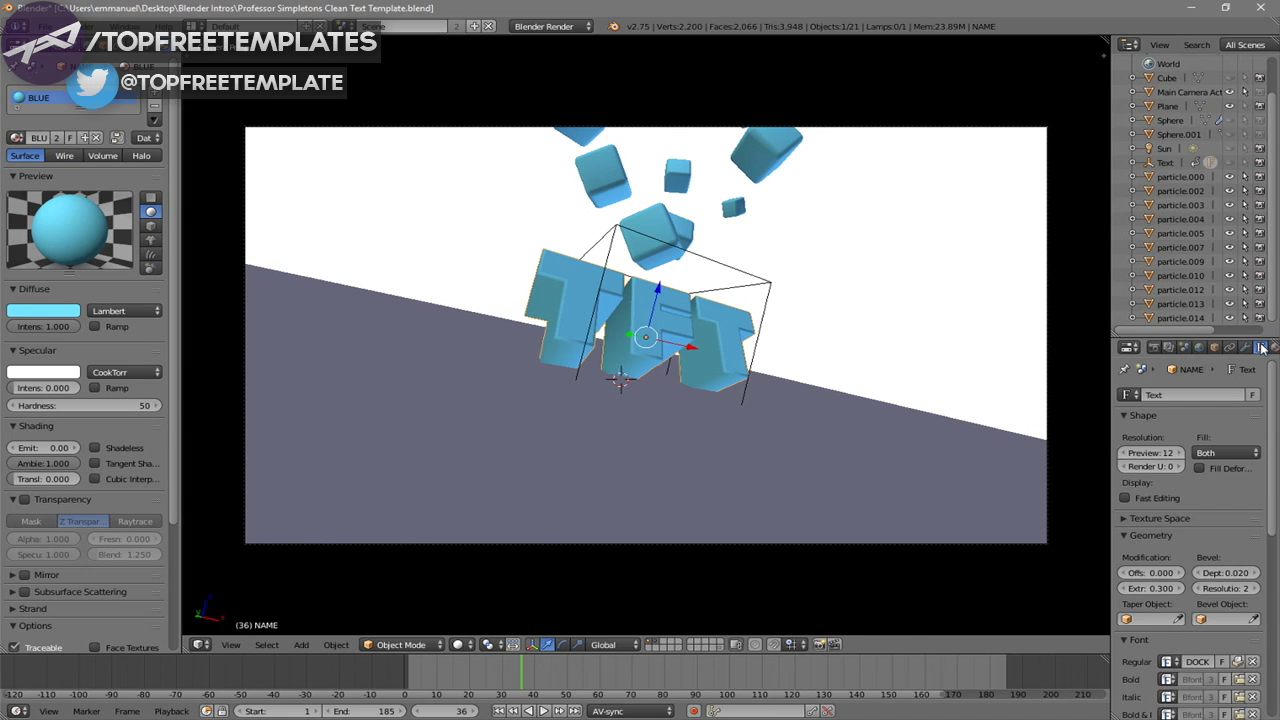
{"action": "scroll", "coordinate": [1228, 450], "scroll_direction": "down", "scroll_amount": 3}
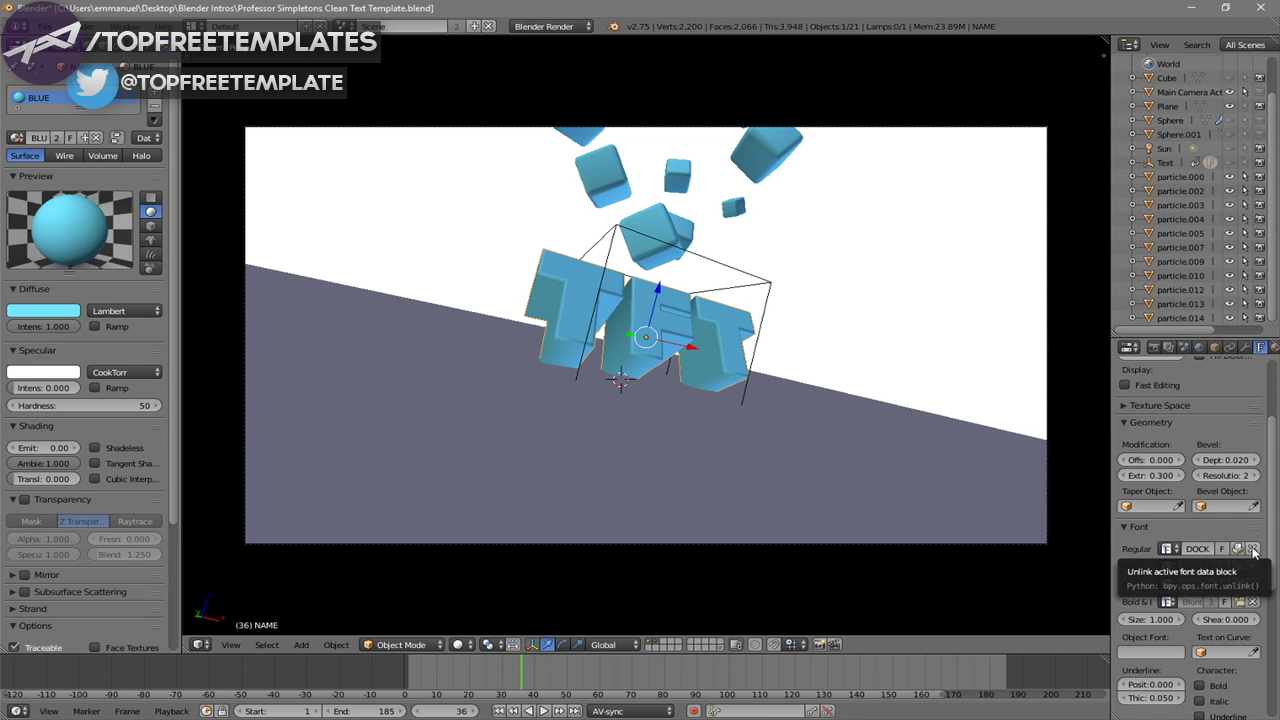
Replace the text's DOCK11-Heavy font with PRIMETIME from C:\Windows\Fonts
{"action": "left_click", "coordinate": [1212, 330]}
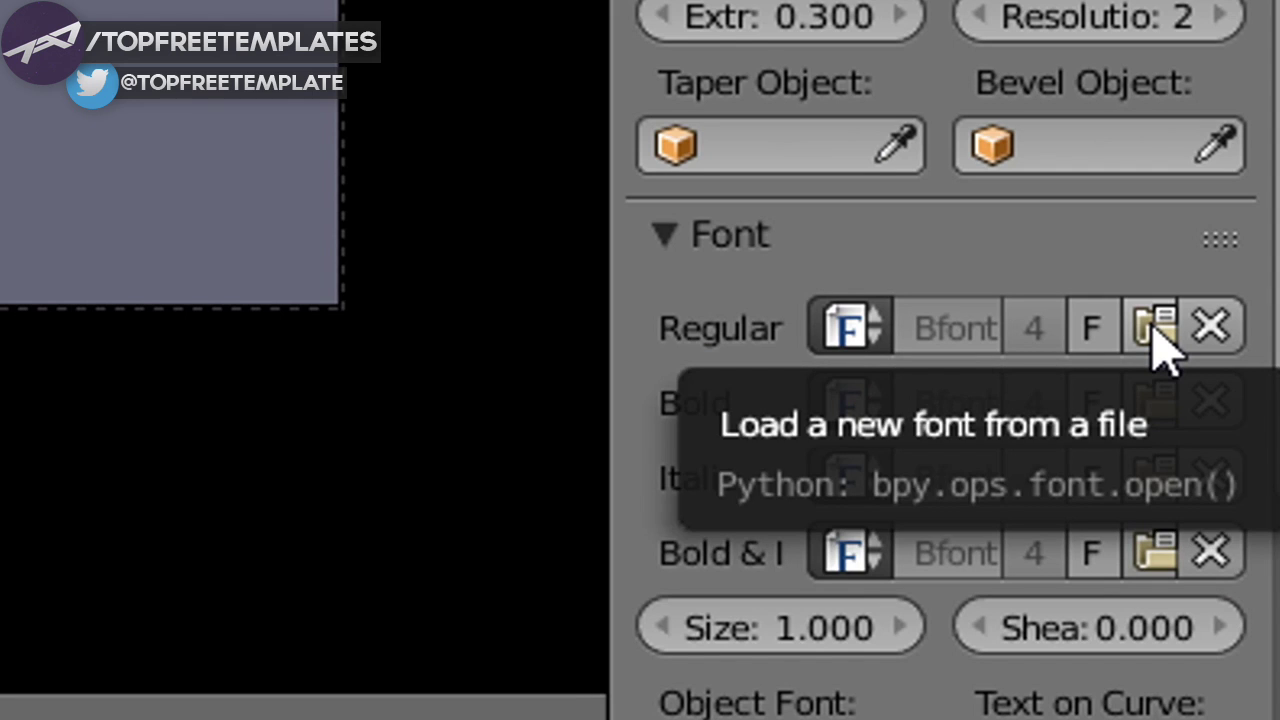
{"action": "left_click", "coordinate": [1157, 330]}
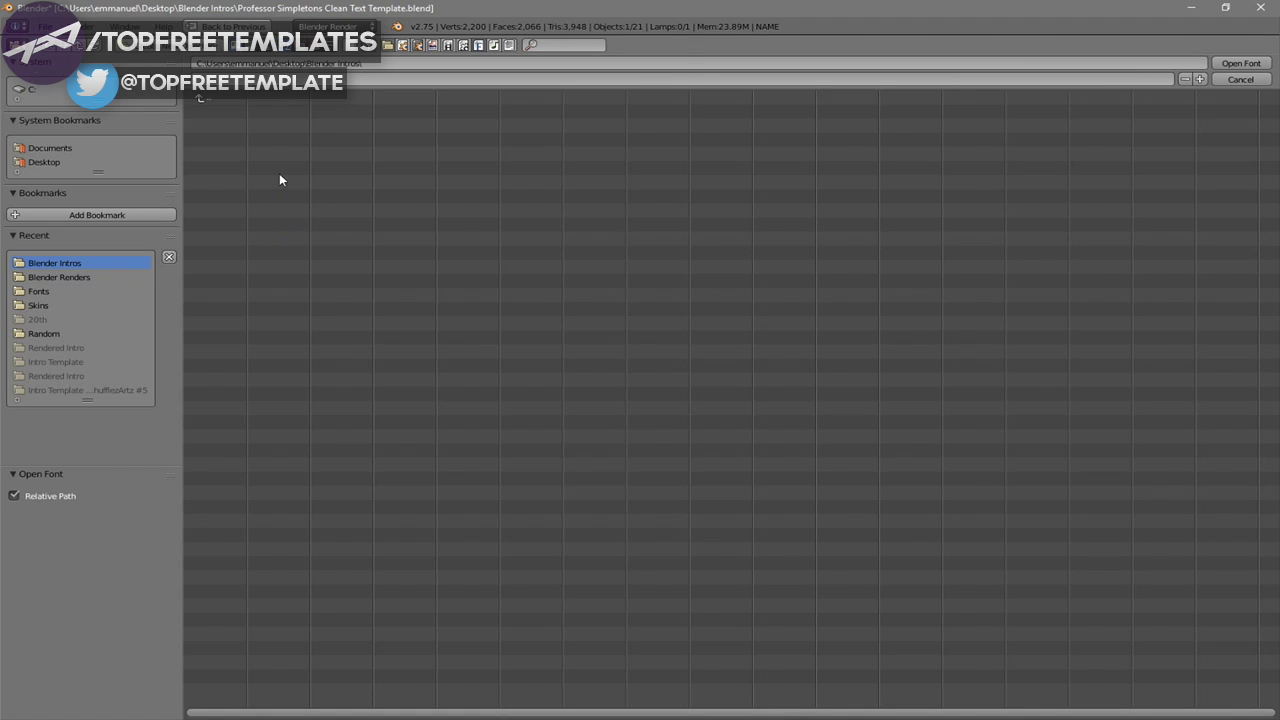
{"action": "left_click", "coordinate": [30, 91]}
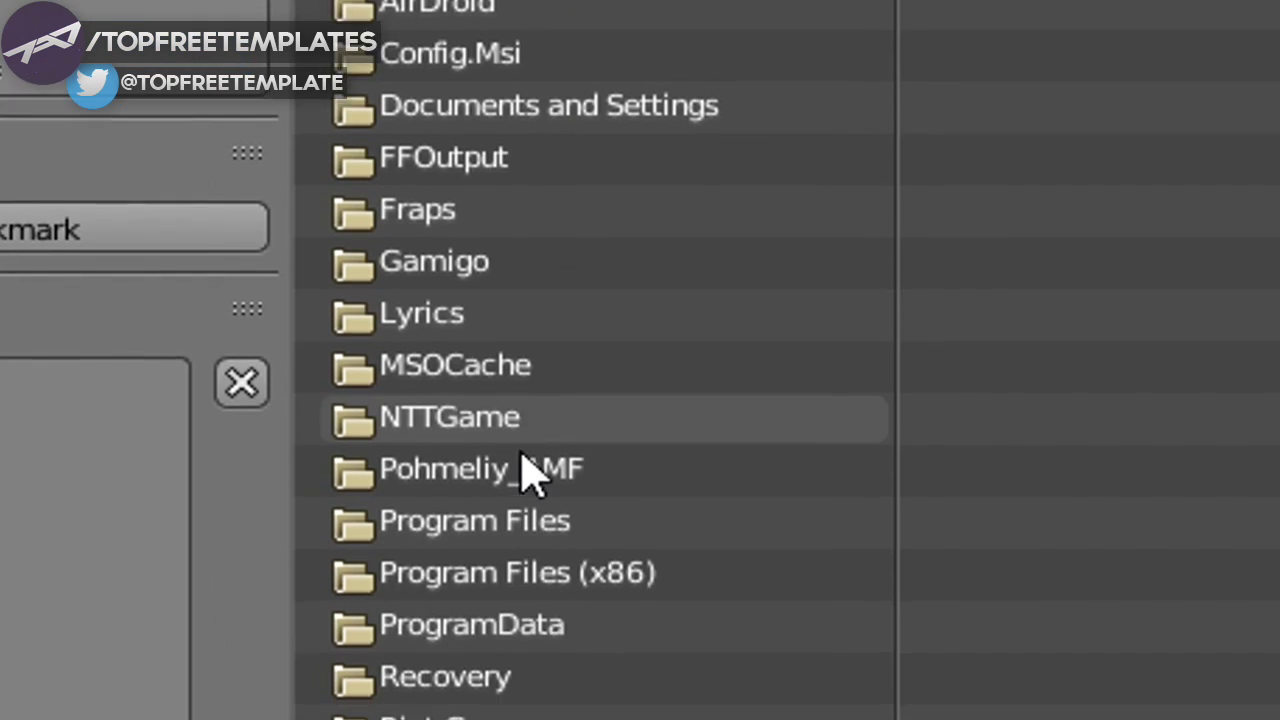
{"action": "left_click", "coordinate": [228, 395]}
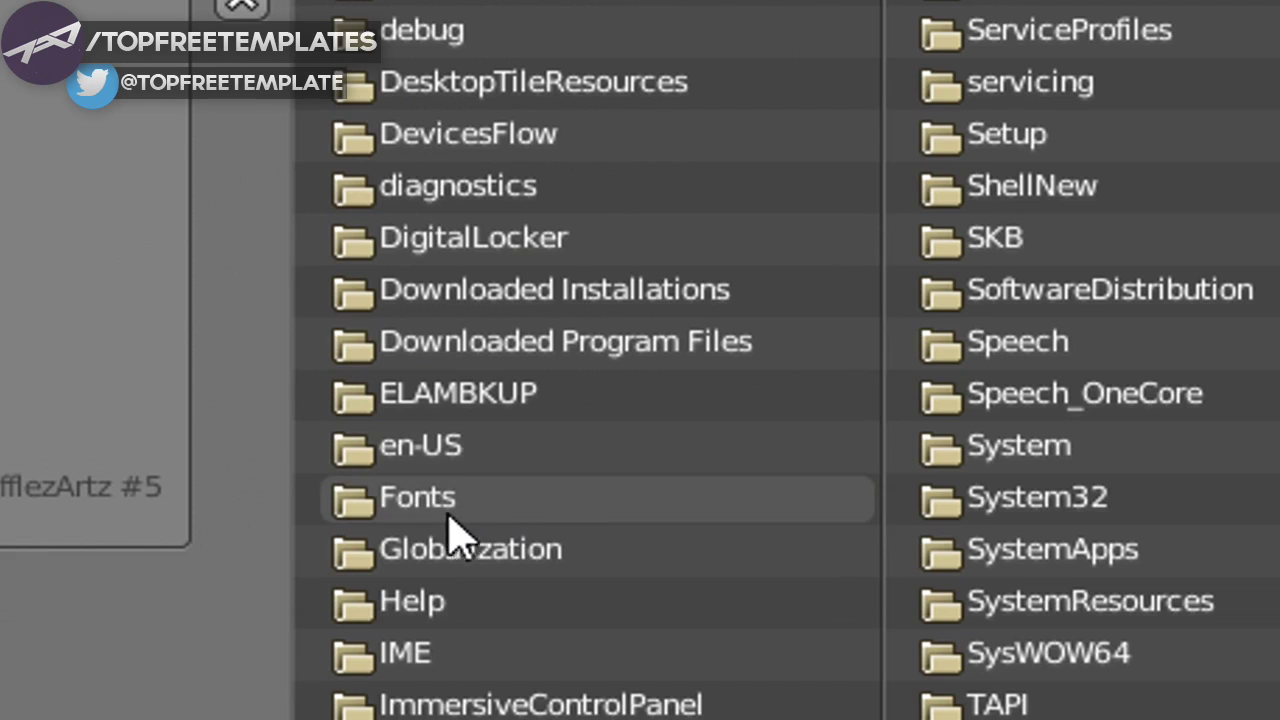
{"action": "left_click", "coordinate": [537, 500]}
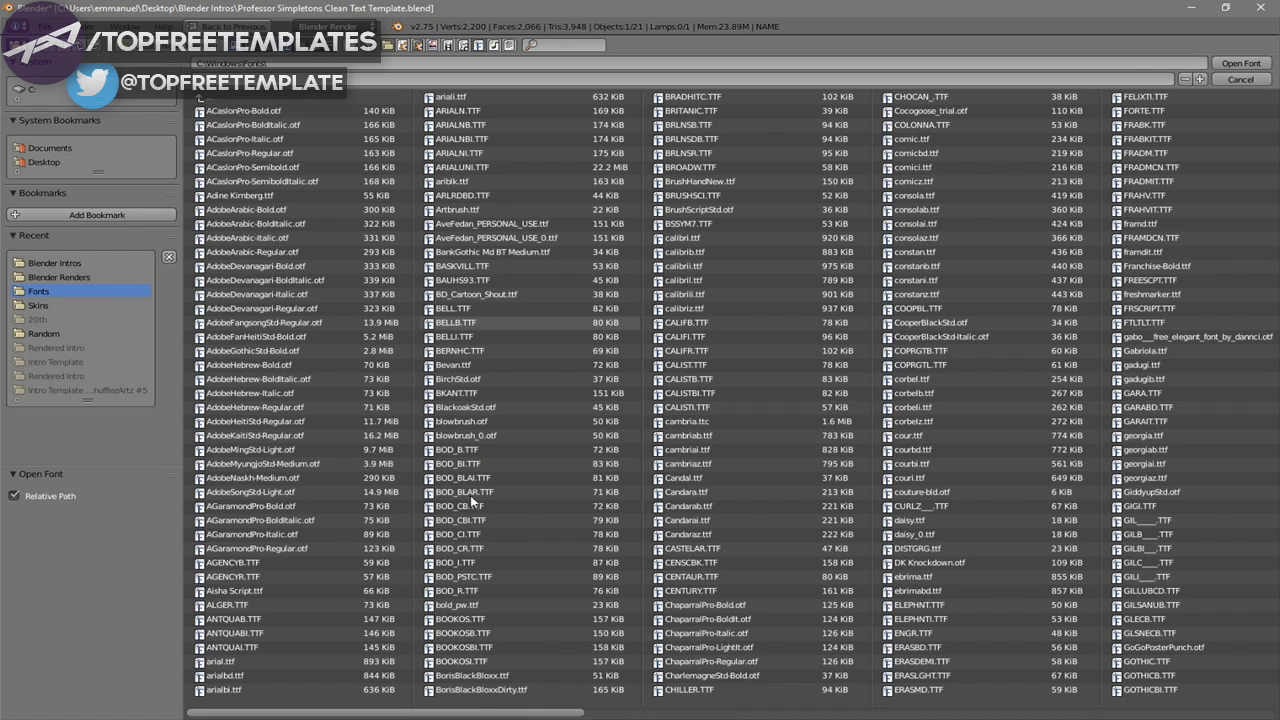
{"action": "left_click_drag", "start_coordinate": [346, 718], "coordinate": [931, 717]}
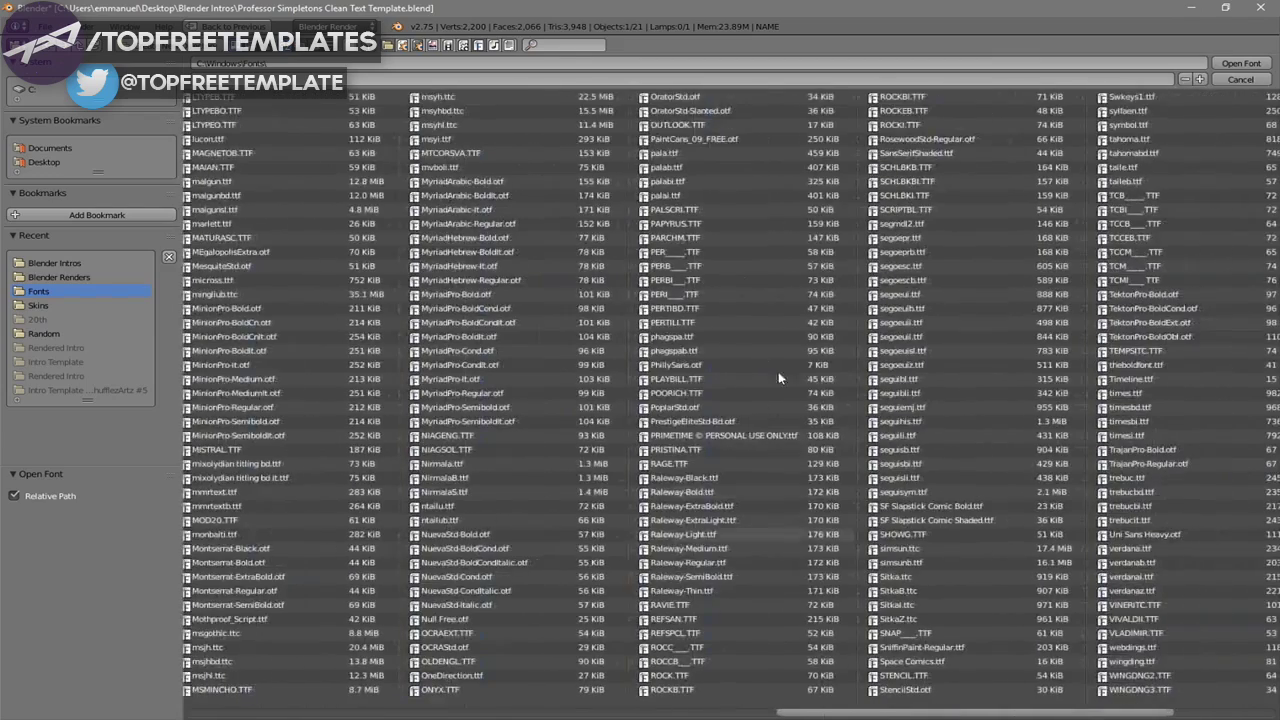
{"action": "left_click", "coordinate": [728, 437]}
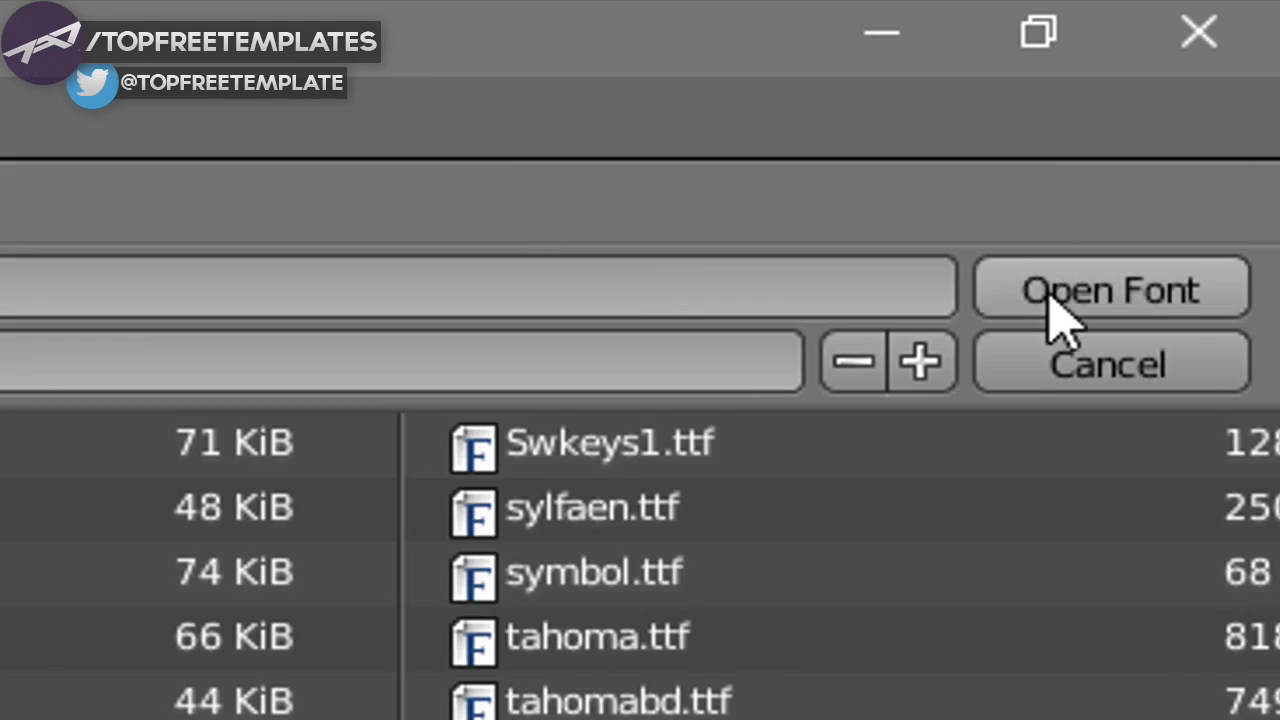
{"action": "left_click", "coordinate": [1050, 295]}
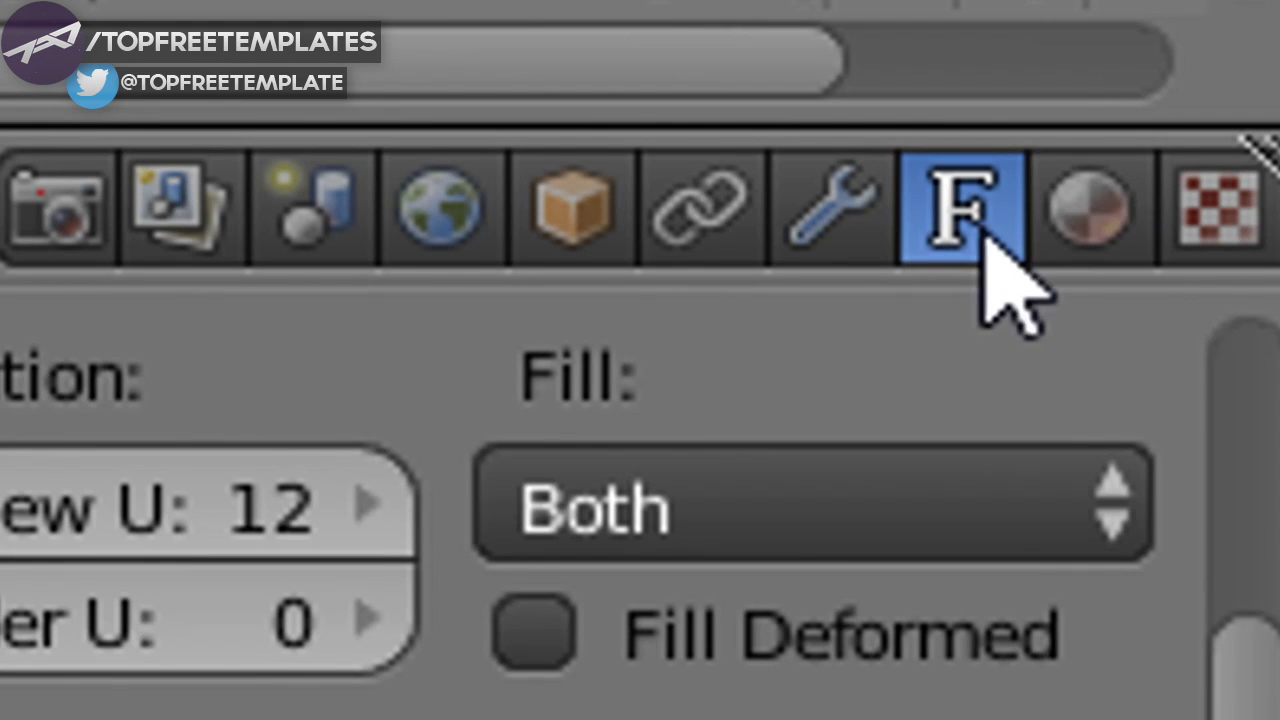
Set the material diffuse colour to red (R 1.000, G 0.007, B 0.011) and preview it
{"action": "left_click", "coordinate": [1090, 205]}
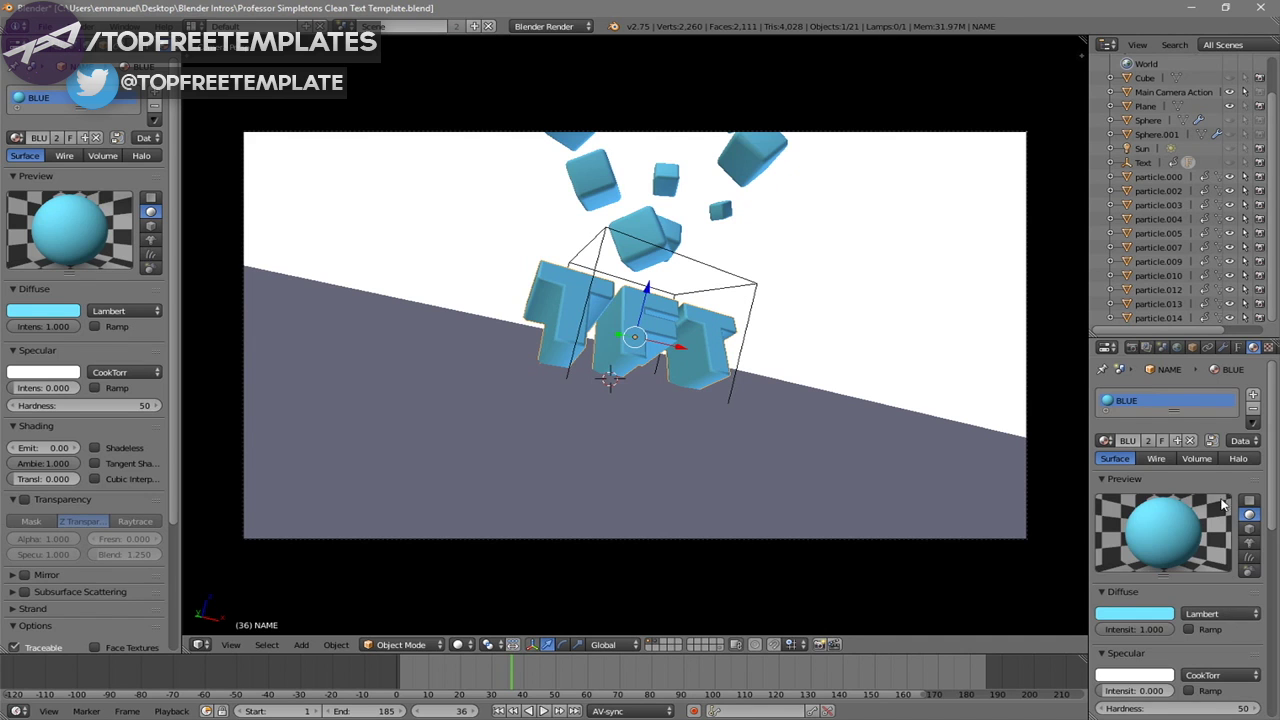
{"action": "scroll", "coordinate": [1110, 508], "scroll_direction": "down", "scroll_amount": 3}
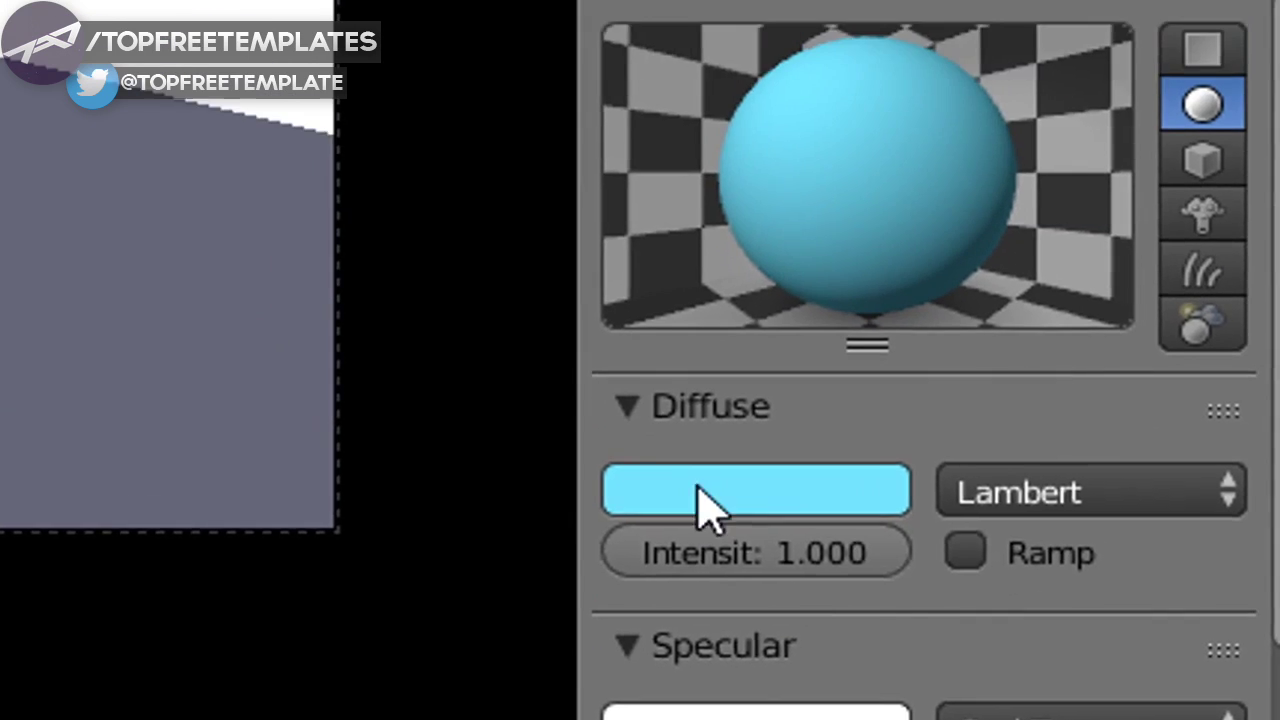
{"action": "left_click", "coordinate": [638, 398]}
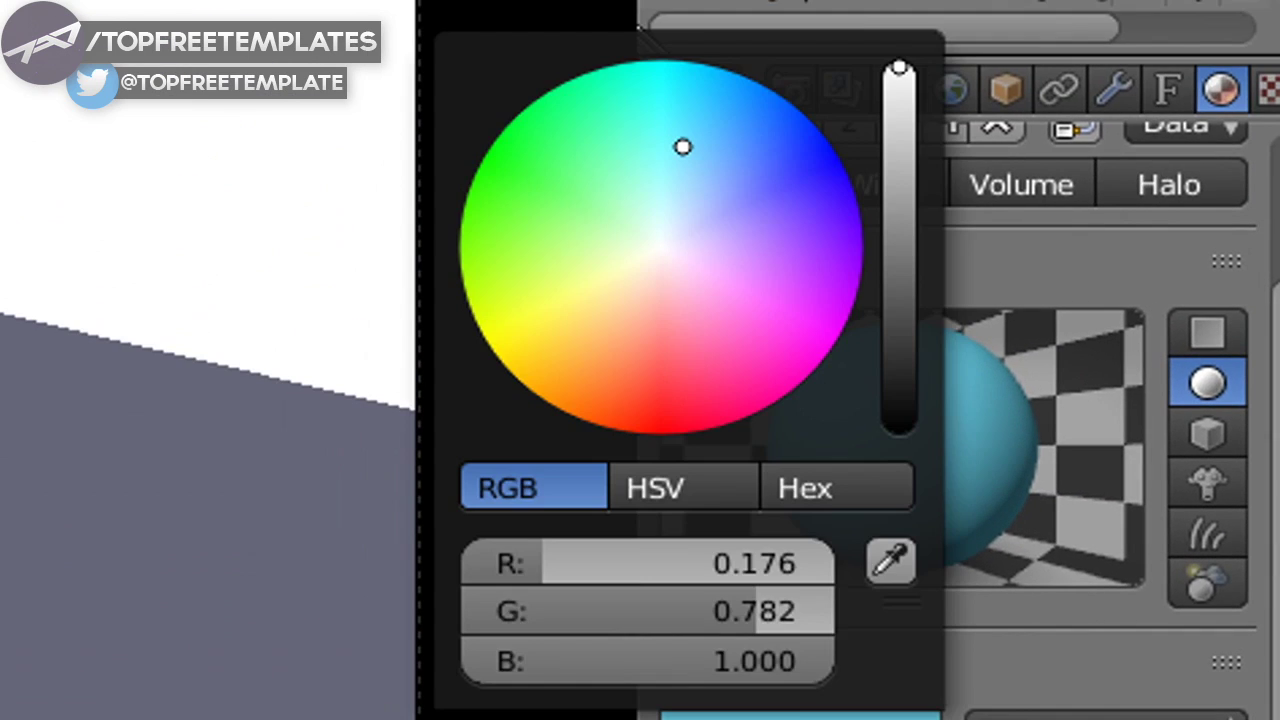
{"action": "mouse_move", "coordinate": [1100, 366]}
{"action": "left_mouse_down"}
{"action": "mouse_move", "coordinate": [1060, 400]}
{"action": "mouse_move", "coordinate": [1095, 442]}
{"action": "left_mouse_up"}
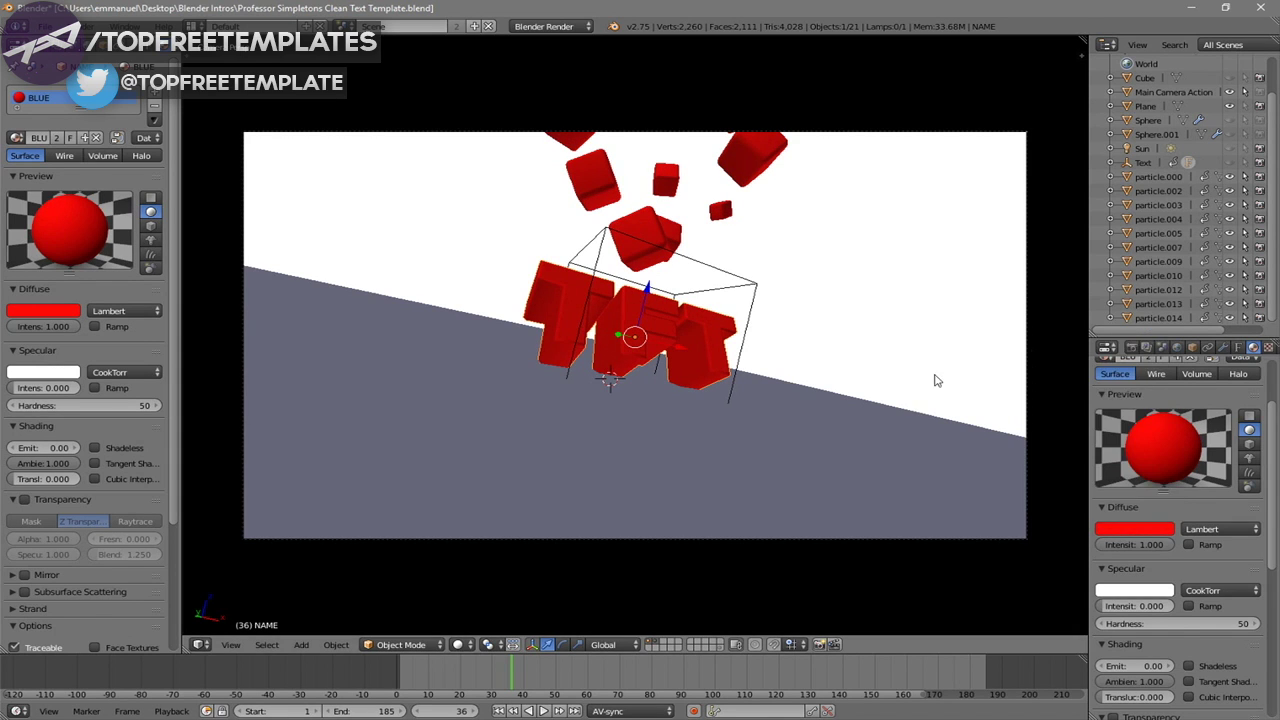
{"action": "key", "text": "alt+a"}
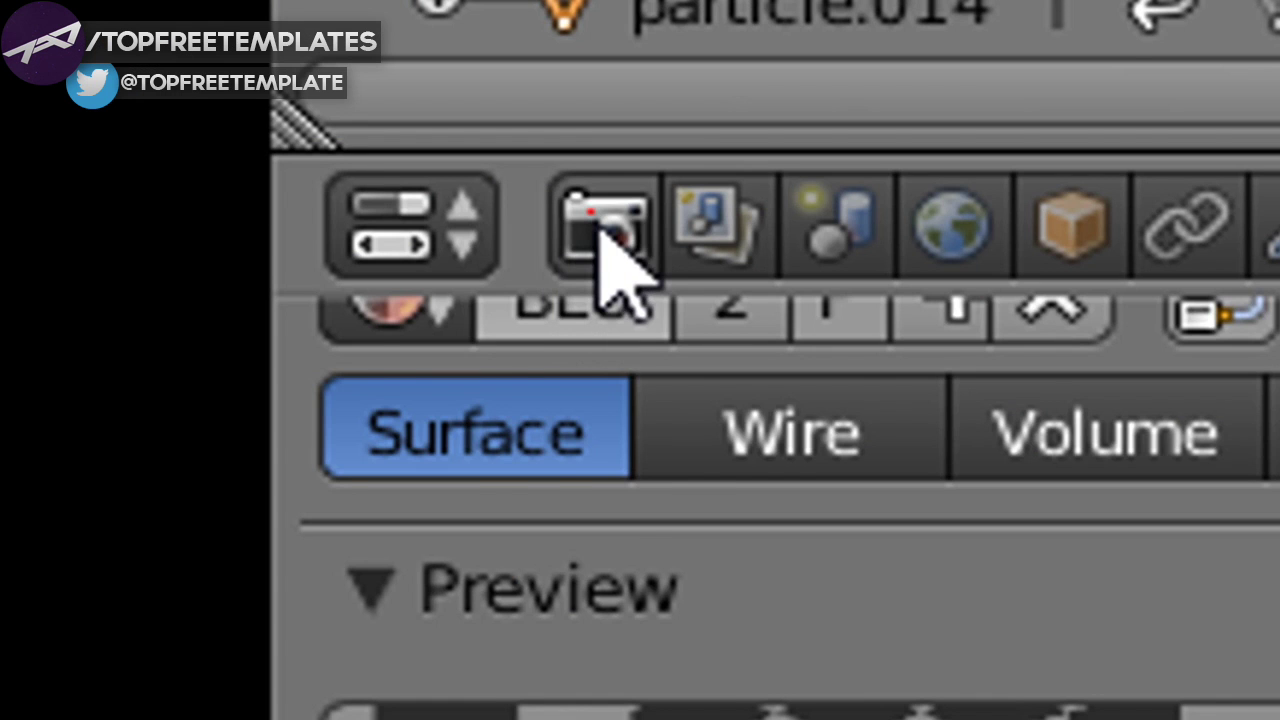
Point the render output to Desktop > Blender Renders with file name BLENDER INTRO
{"action": "left_click", "coordinate": [605, 255]}
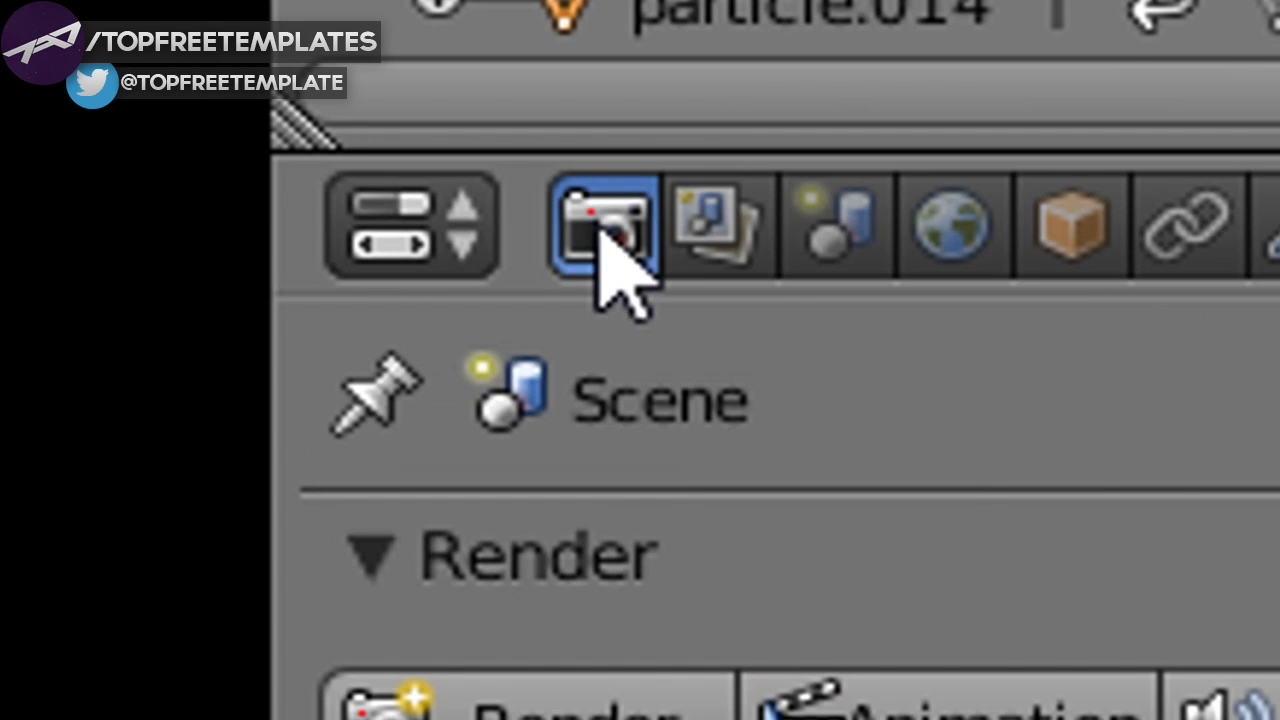
{"action": "scroll", "coordinate": [890, 400], "scroll_direction": "down", "scroll_amount": 5}
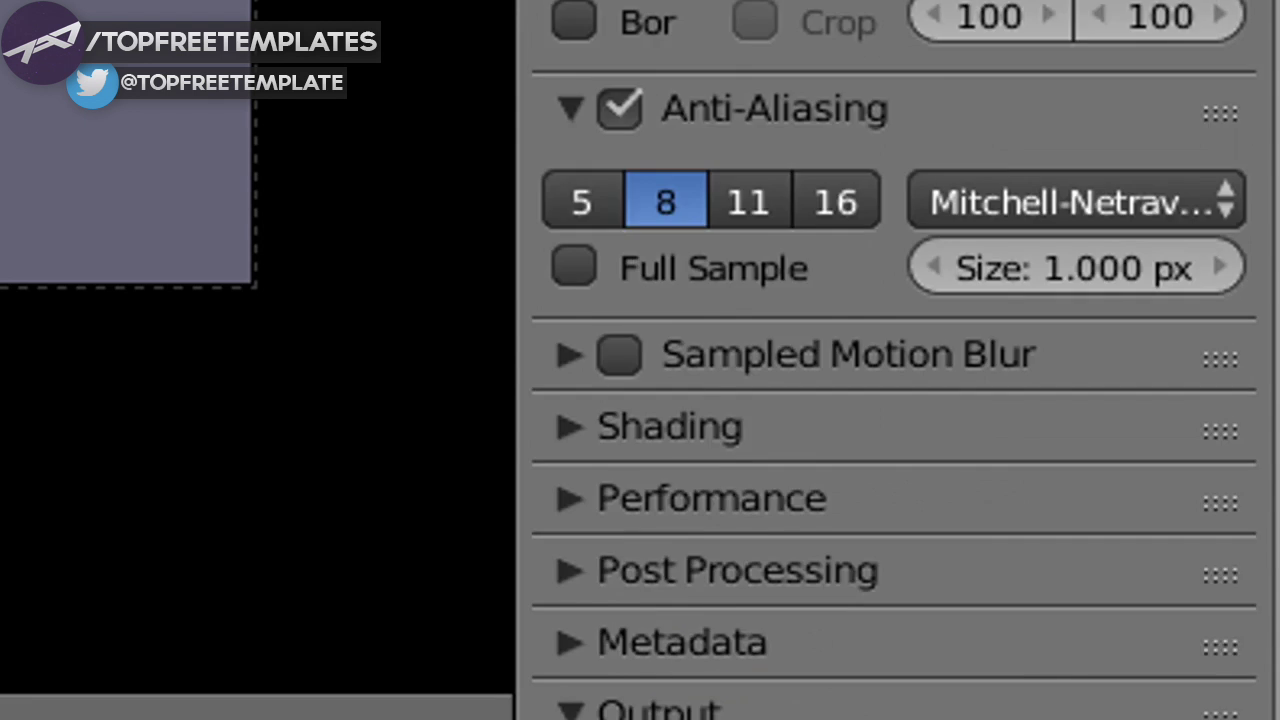
{"action": "scroll", "coordinate": [890, 400], "scroll_direction": "down", "scroll_amount": 3}
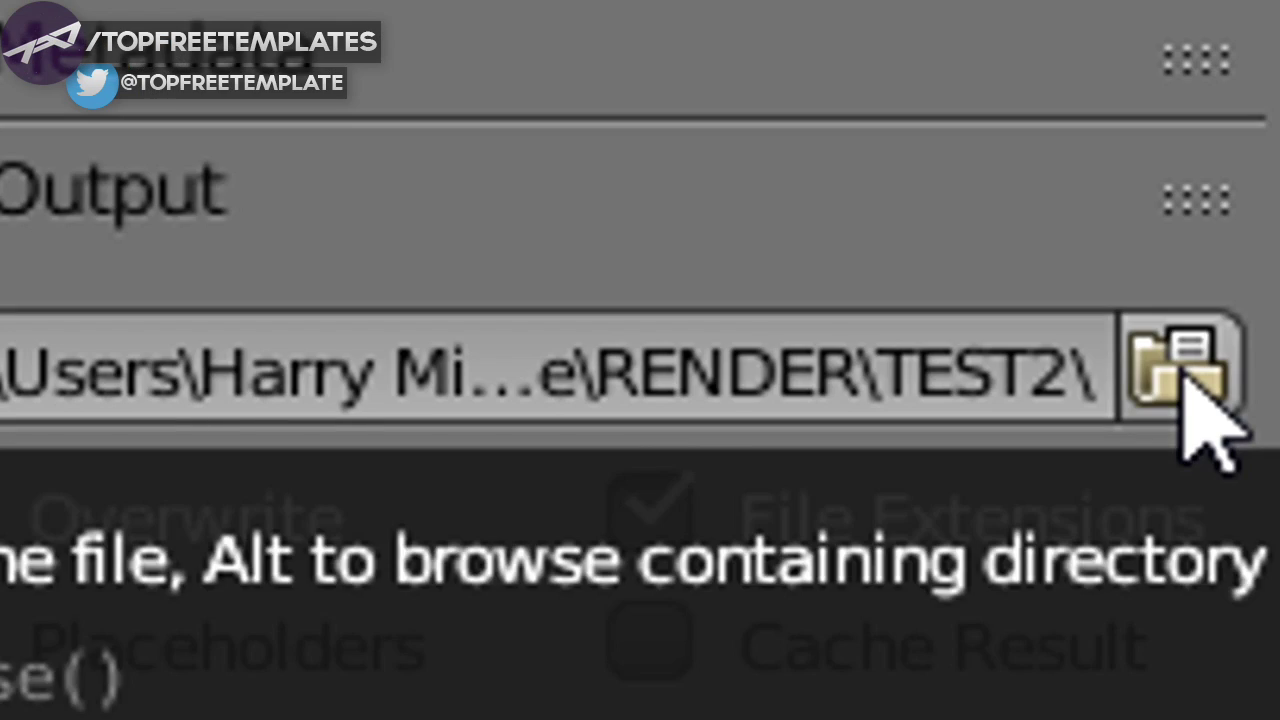
{"action": "left_click", "coordinate": [1253, 607]}
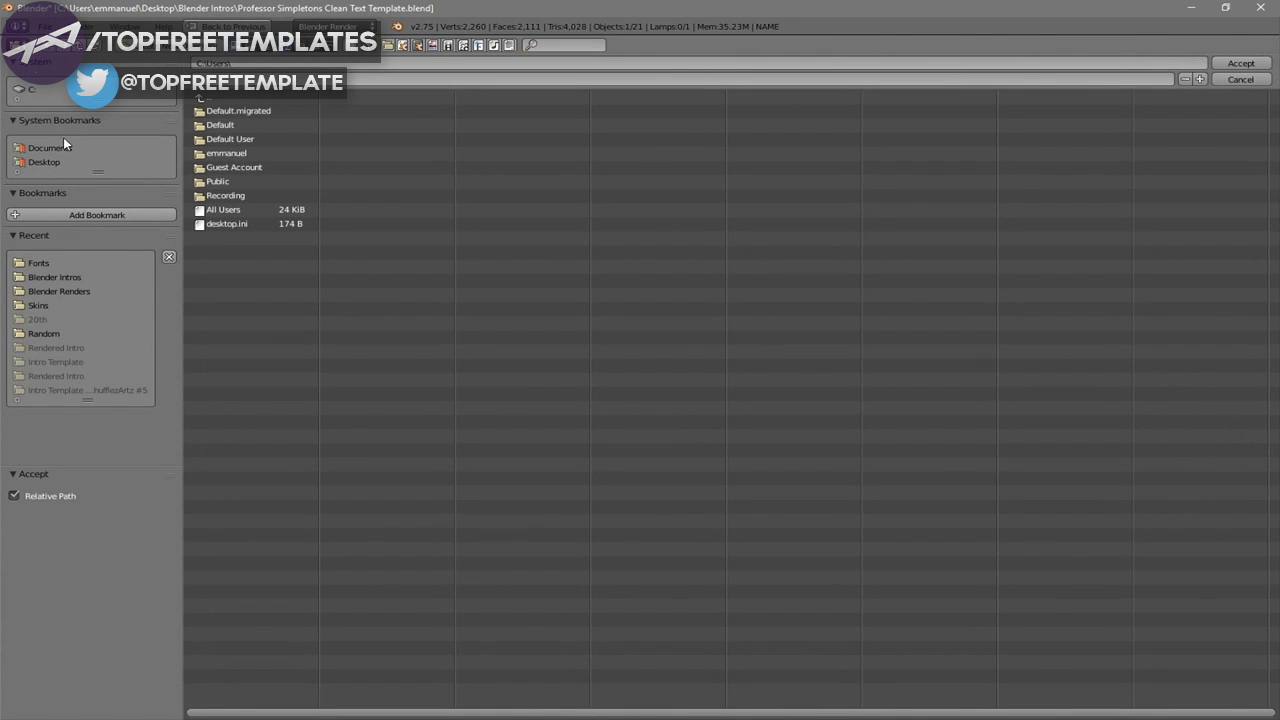
{"action": "left_click", "coordinate": [44, 161]}
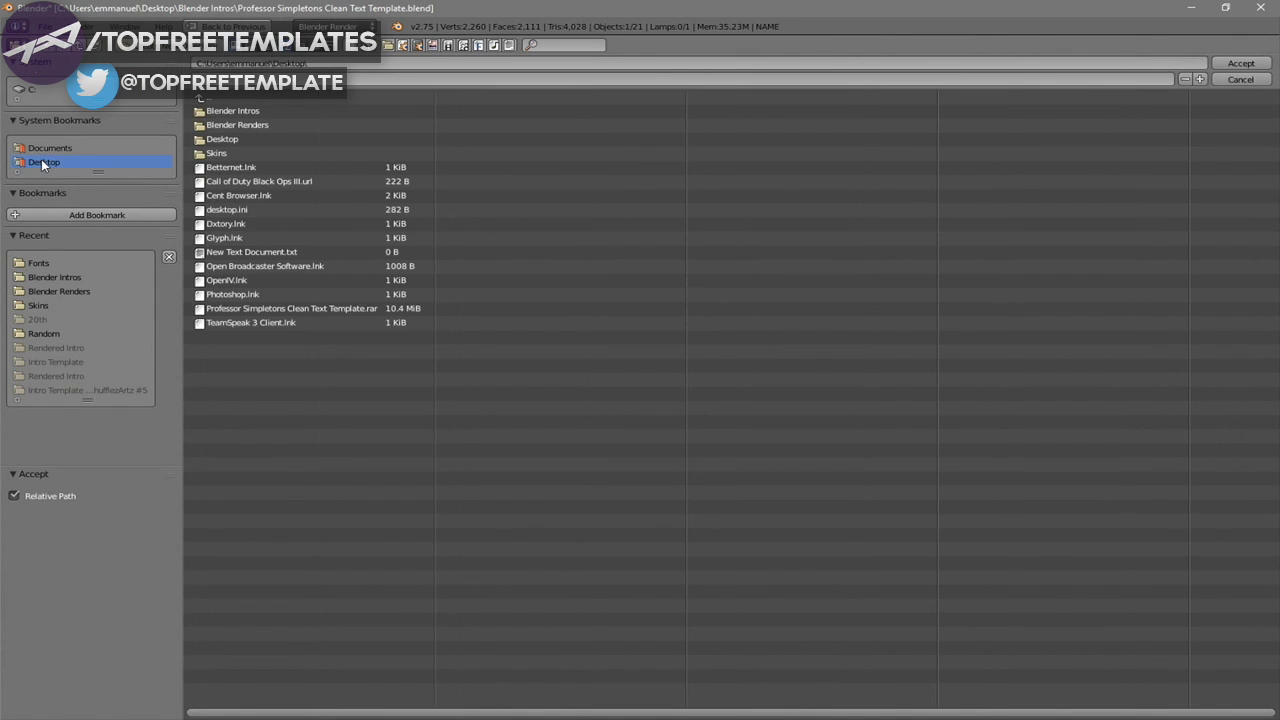
{"action": "left_click", "coordinate": [231, 124]}
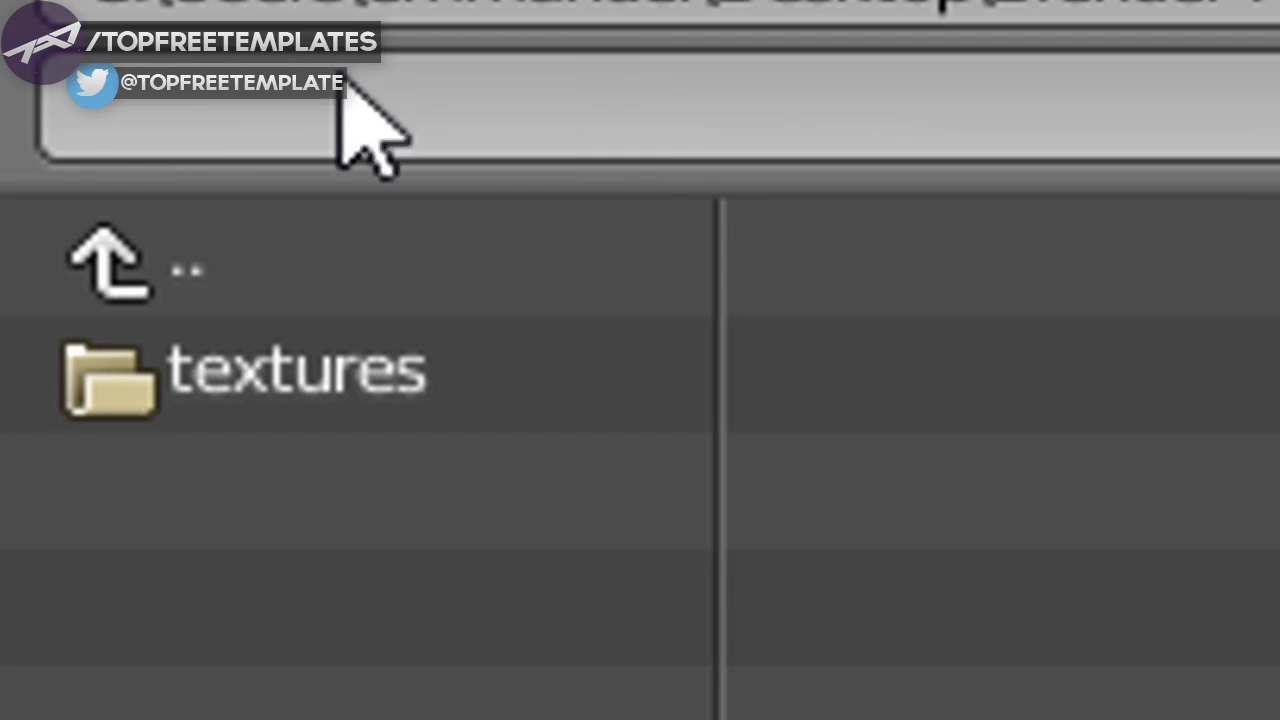
{"action": "left_click", "coordinate": [257, 120]}
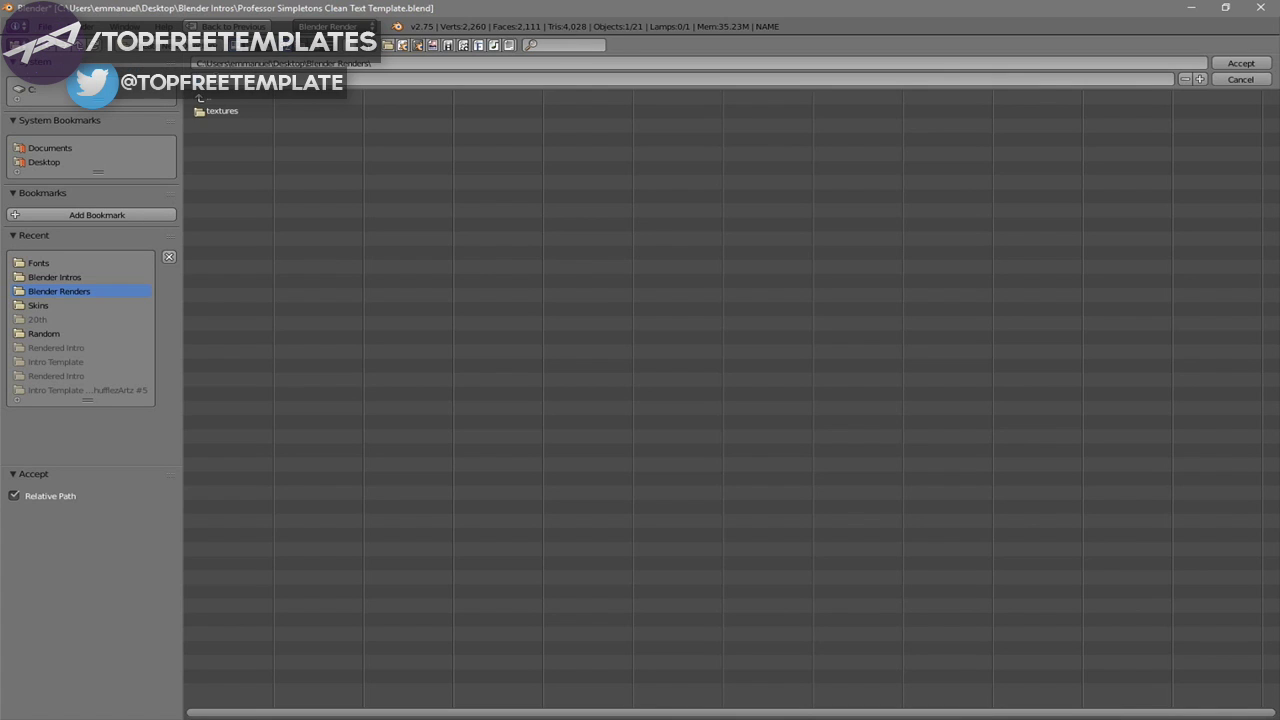
{"action": "type", "text": "BLENDER INTRO"}
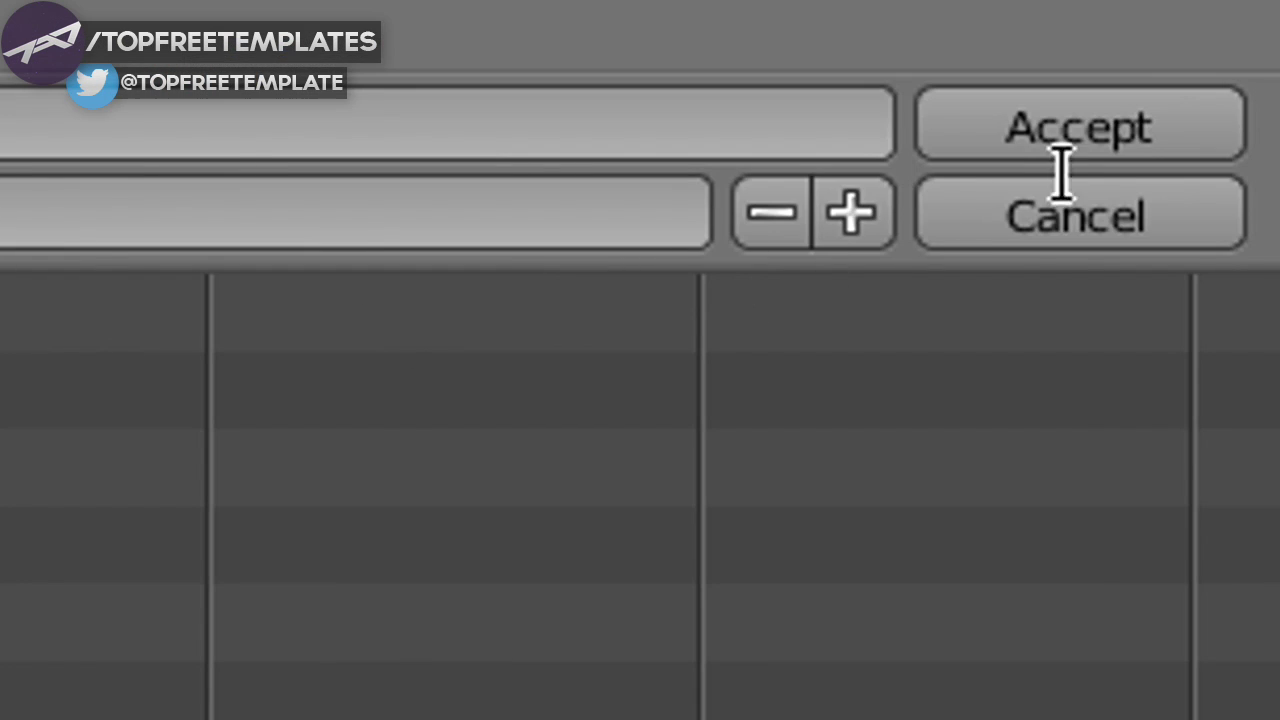
{"action": "left_click", "coordinate": [1237, 66]}
{"action": "scroll", "coordinate": [1188, 495], "scroll_direction": "down", "scroll_amount": 5}
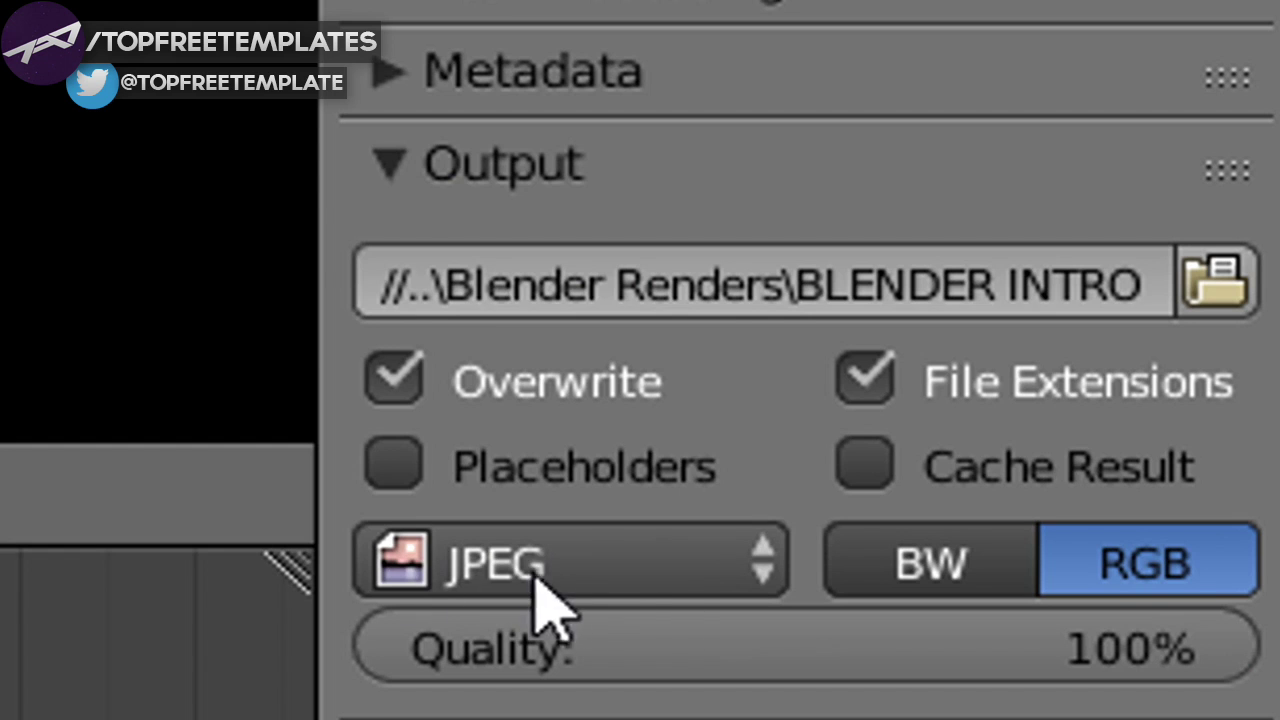
Set the output format to MPEG video with an MPEG-4 container
{"action": "left_click", "coordinate": [1141, 656]}
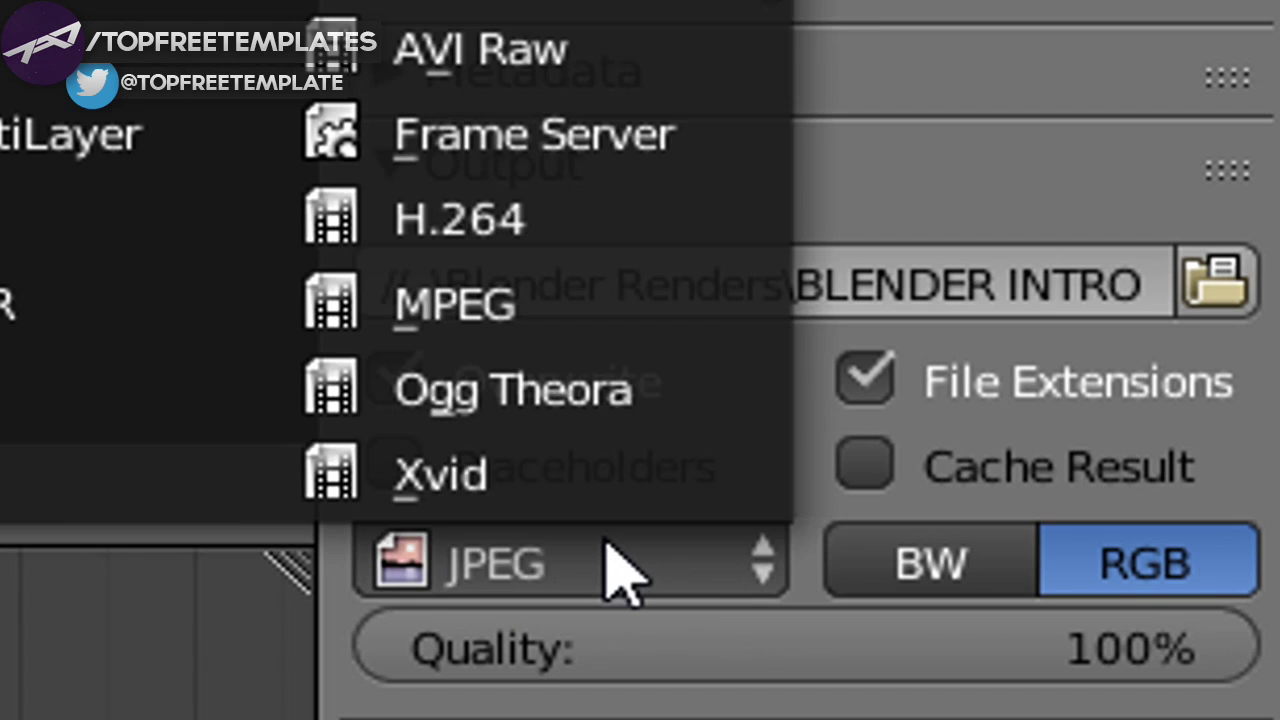
{"action": "left_click", "coordinate": [455, 304]}
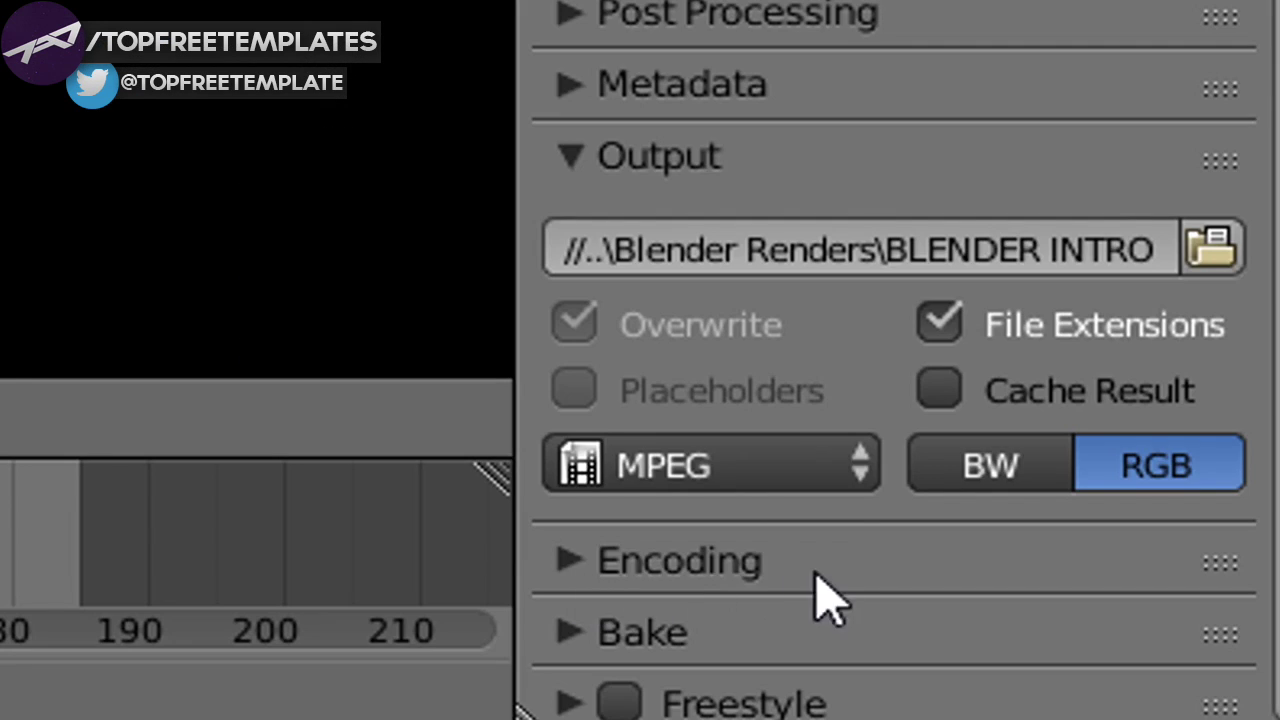
{"action": "left_click", "coordinate": [1101, 680]}
{"action": "scroll", "coordinate": [600, 585], "scroll_direction": "down", "scroll_amount": 5}
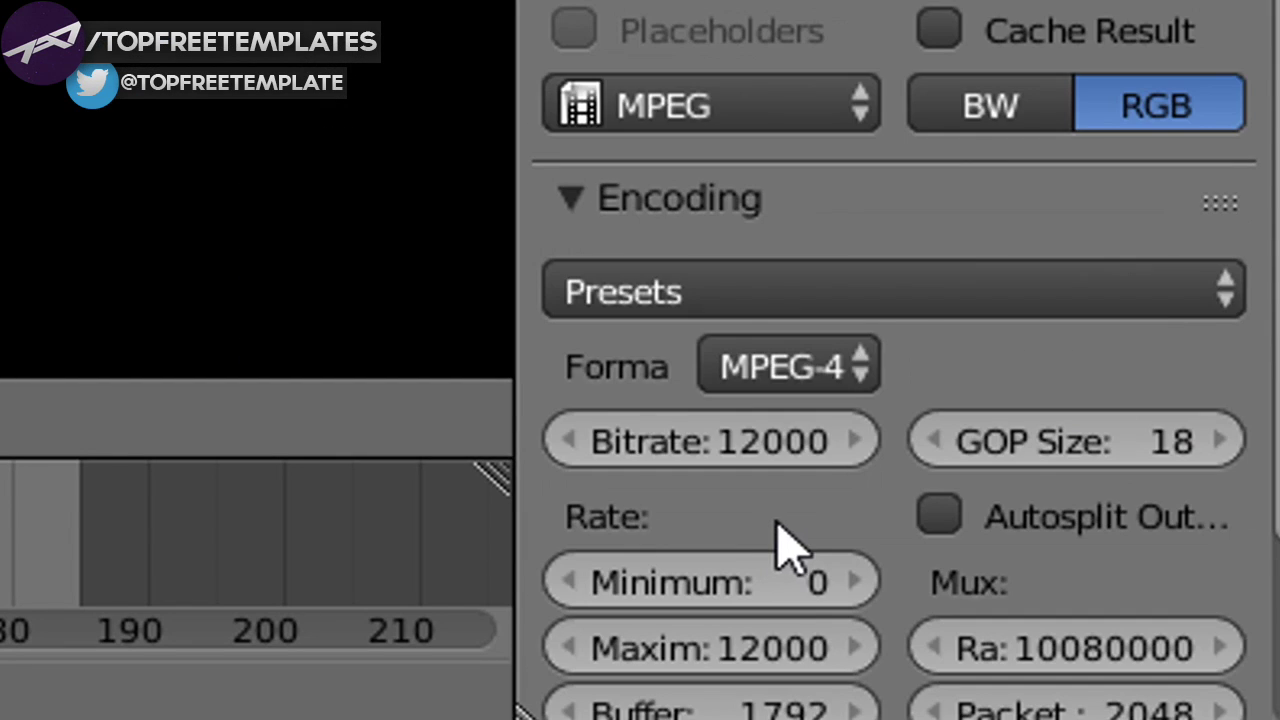
{"action": "left_click", "coordinate": [803, 364]}
{"action": "left_click", "coordinate": [903, 195]}
{"action": "scroll", "coordinate": [951, 349], "scroll_direction": "down", "scroll_amount": 6}
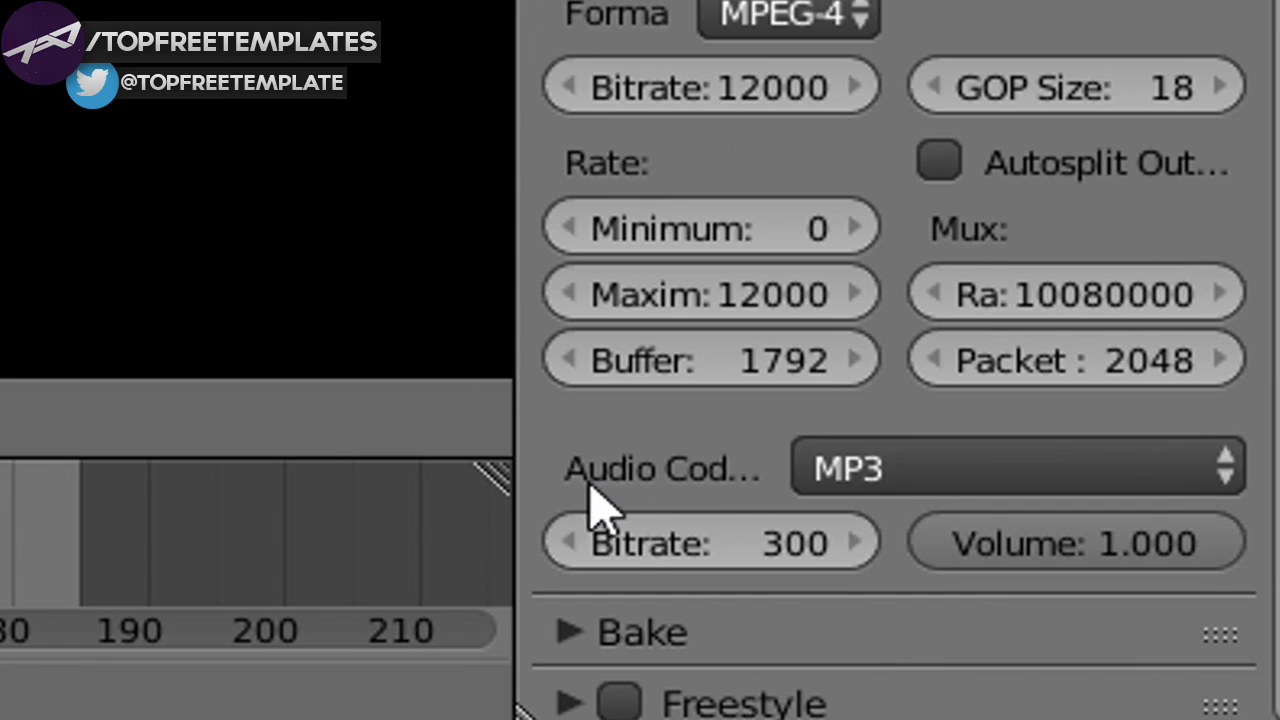
Check the audio codec options, then start rendering the animation
{"action": "left_click", "coordinate": [923, 482]}
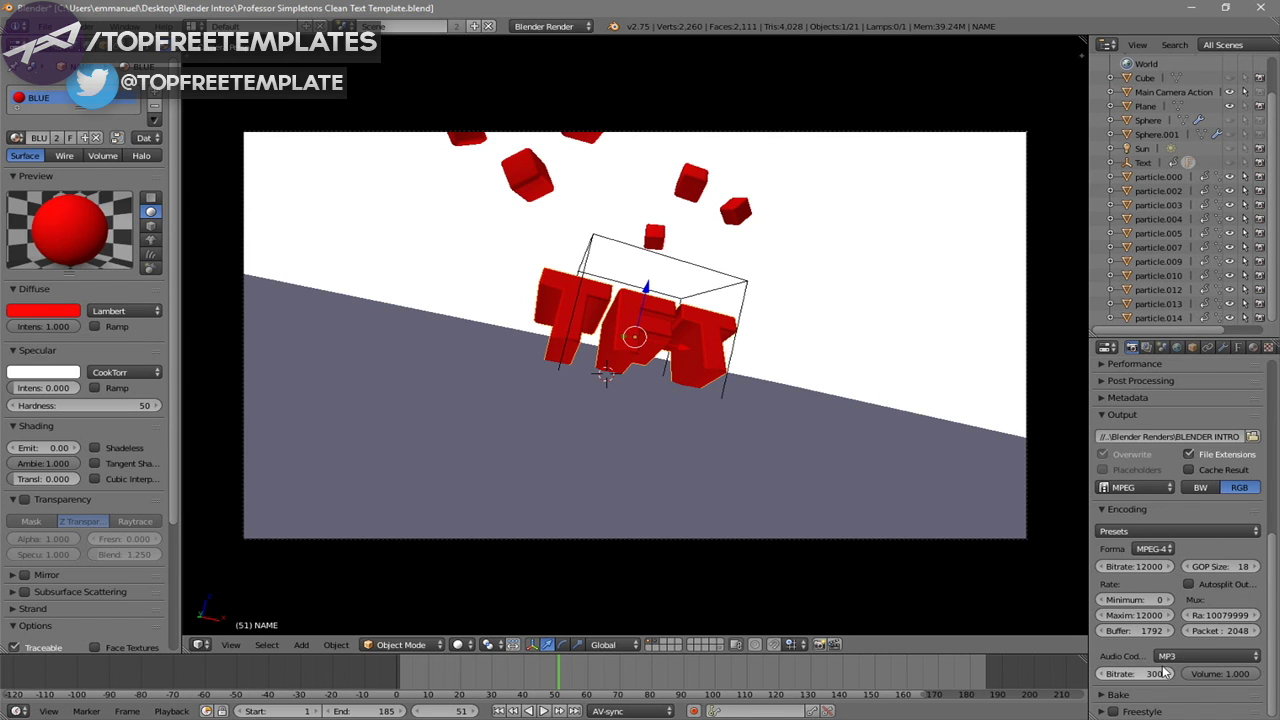
{"action": "scroll", "coordinate": [1150, 655], "scroll_direction": "up", "scroll_amount": 8}
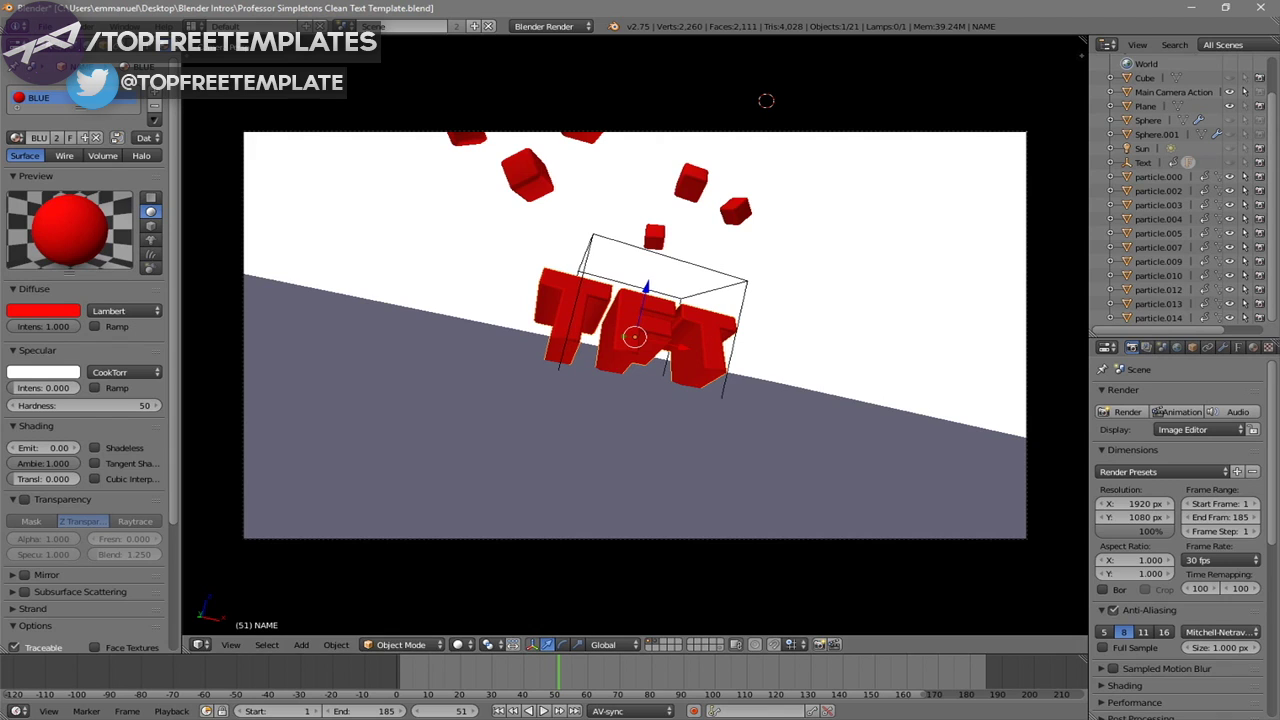
{"action": "left_click", "coordinate": [60, 12]}
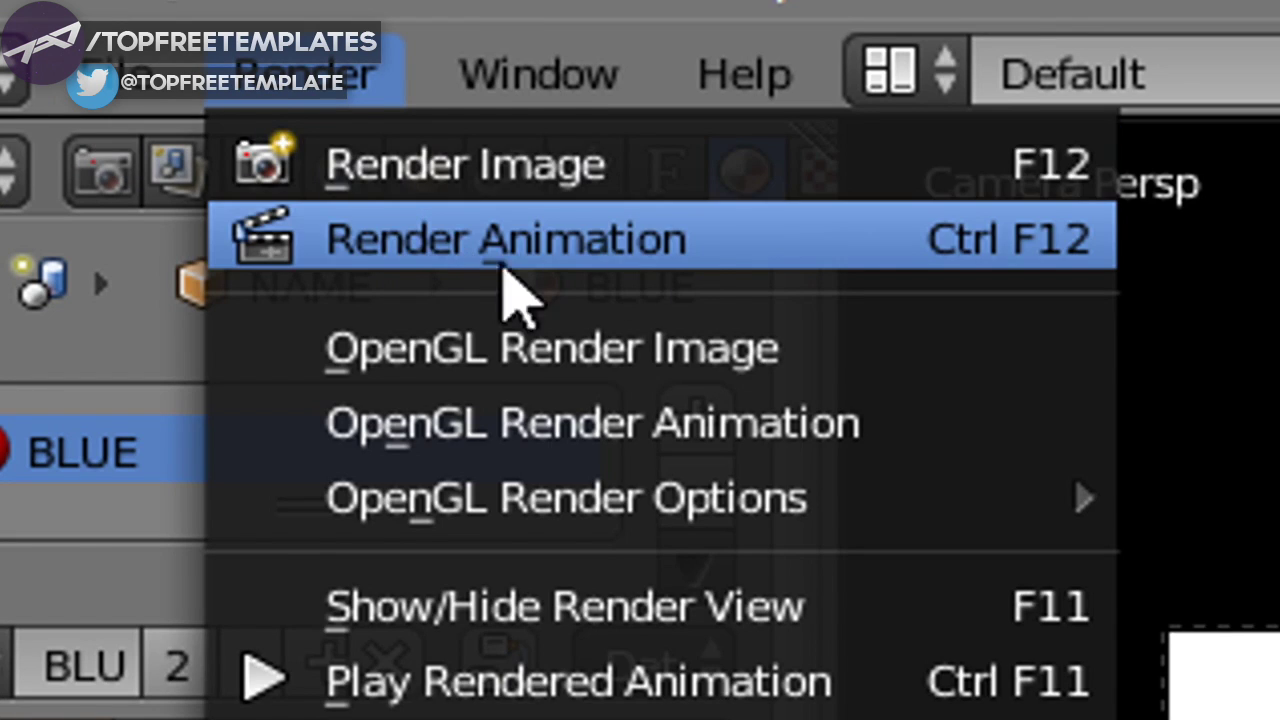
{"action": "left_click", "coordinate": [690, 245]}
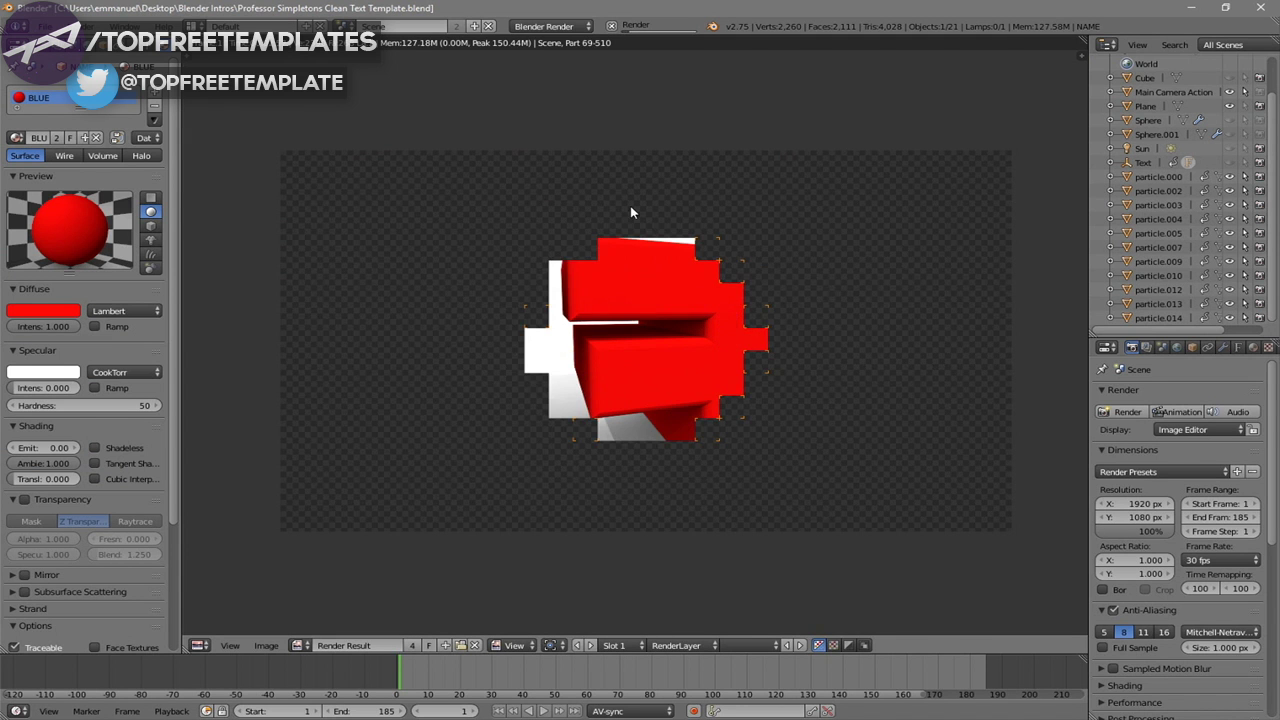